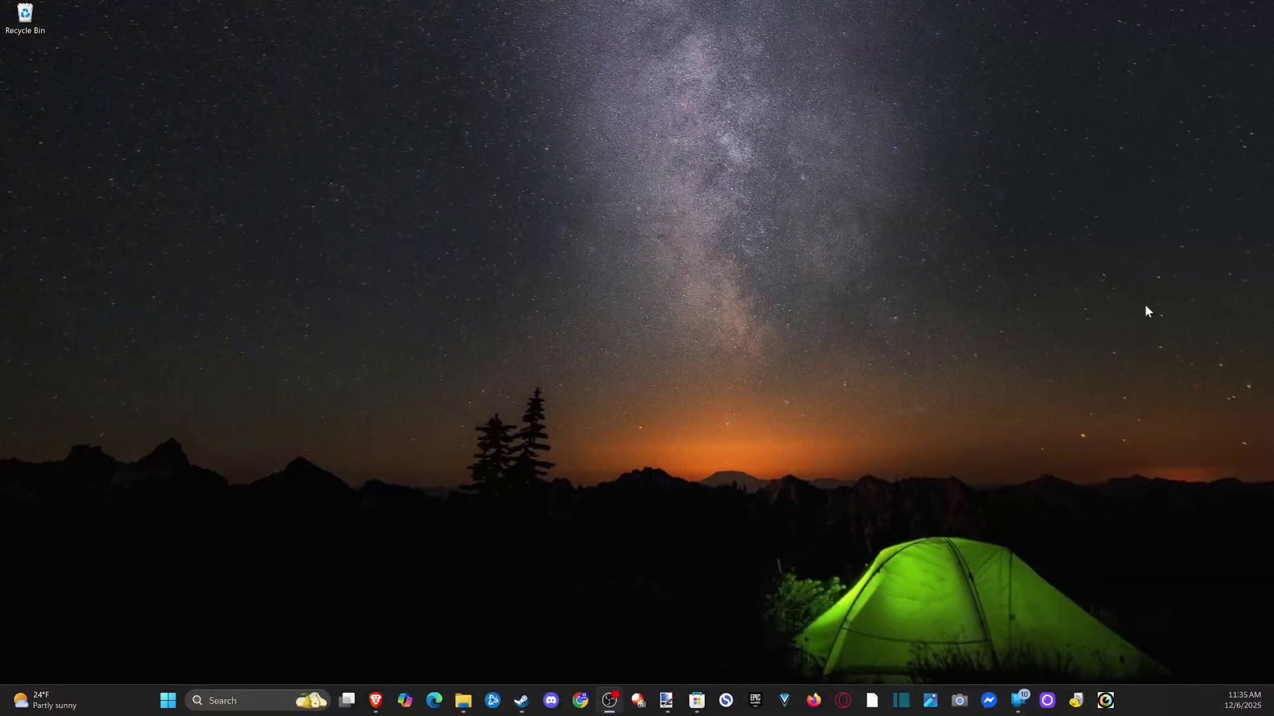
Step: Open Display settings from the desktop's right-click menu
{"action": "right_click", "coordinate": [586, 254]}
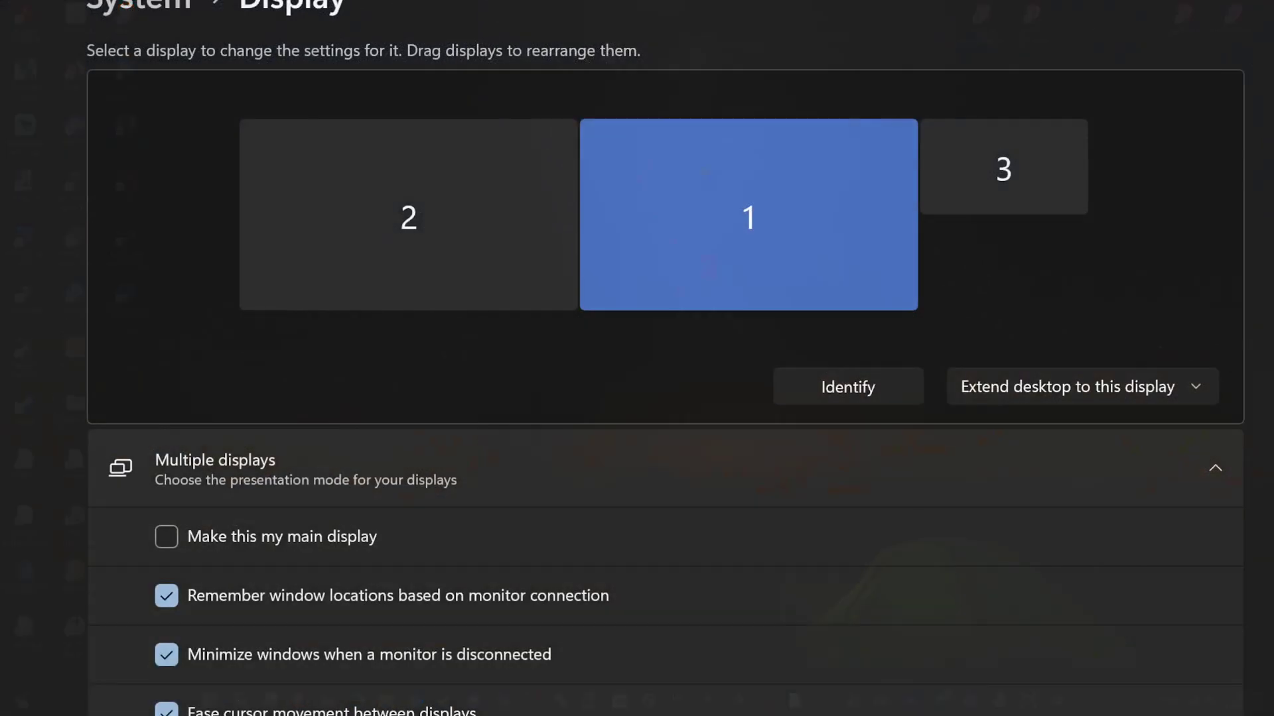
Step: Rearrange the monitors as 2, 1, 3, with display 2 left of display 1, and apply the layout
{"action": "left_click_drag", "start_coordinate": [743, 177], "coordinate": [300, 178]}
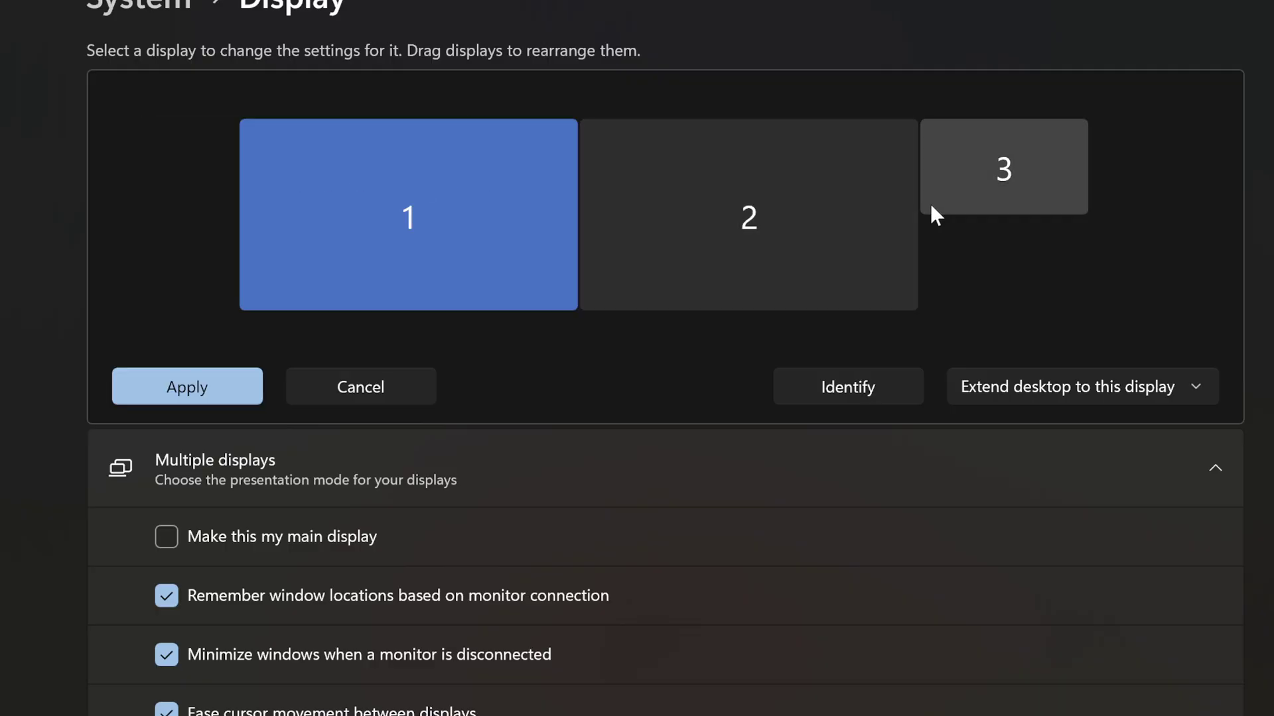
{"action": "left_click_drag", "start_coordinate": [372, 239], "coordinate": [757, 226]}
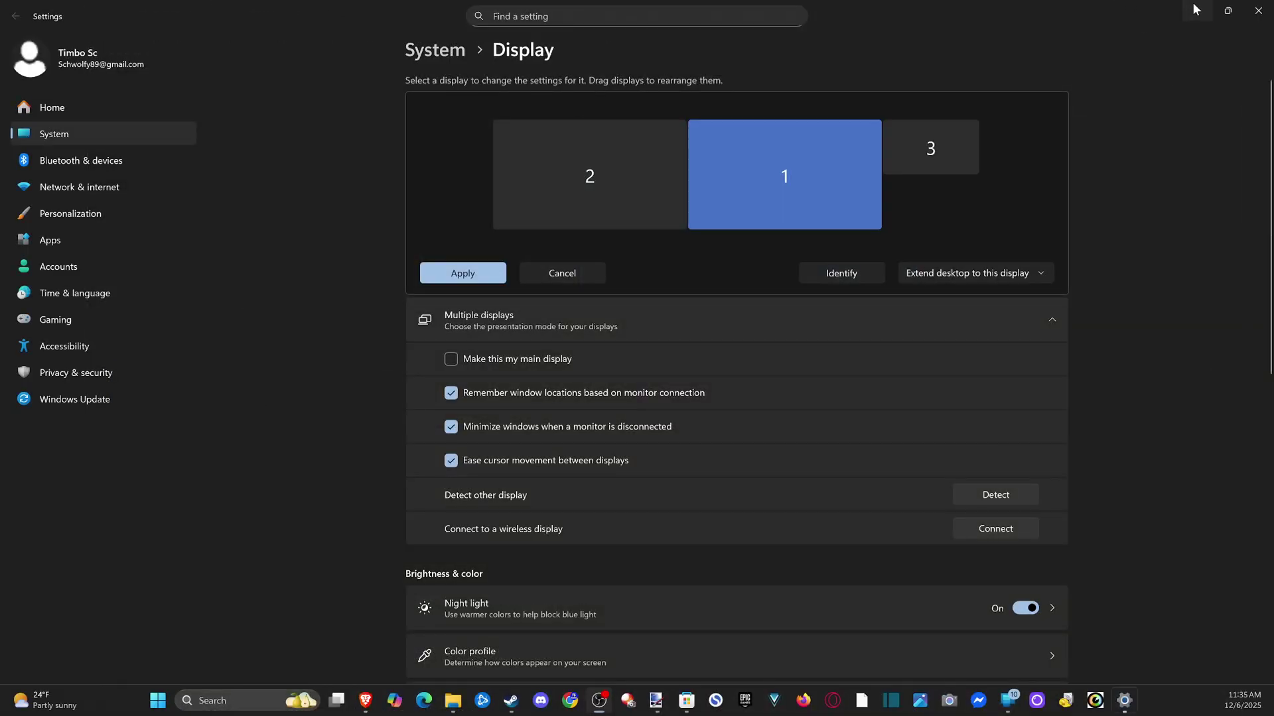
{"action": "left_click", "coordinate": [1196, 9]}
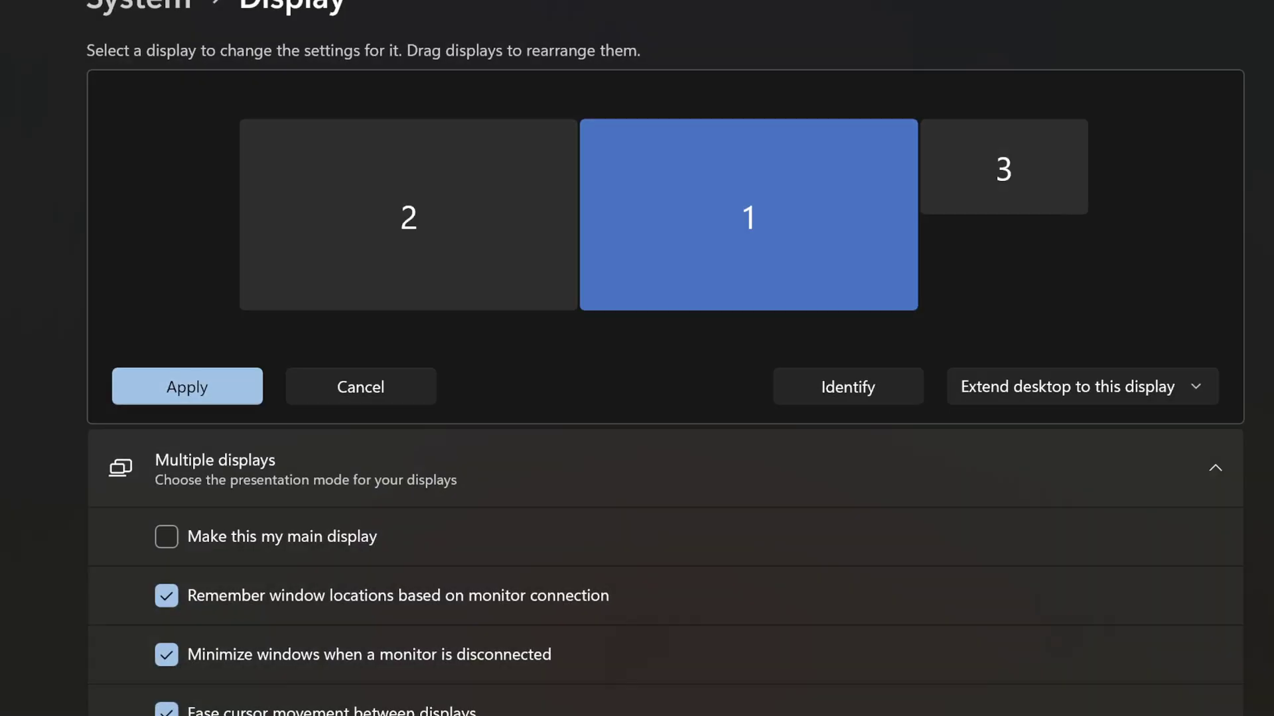
{"action": "left_click_drag", "start_coordinate": [455, 205], "coordinate": [794, 21]}
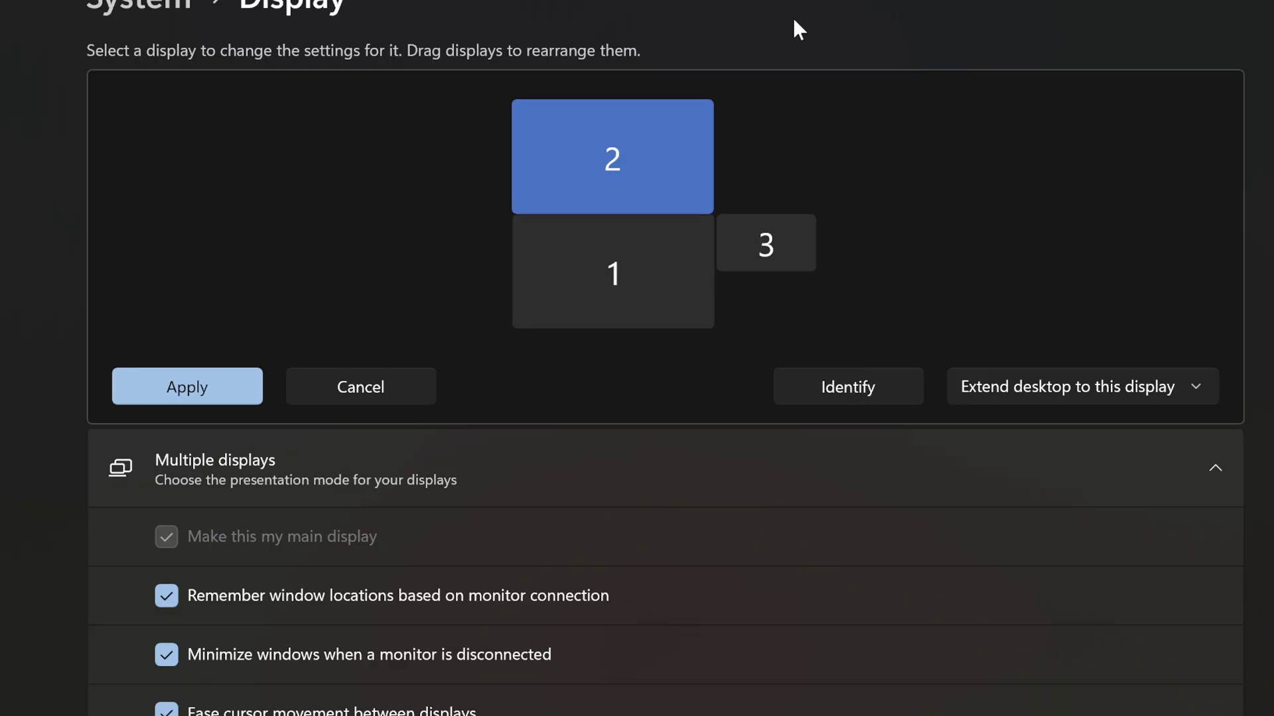
{"action": "left_click_drag", "start_coordinate": [611, 159], "coordinate": [431, 188]}
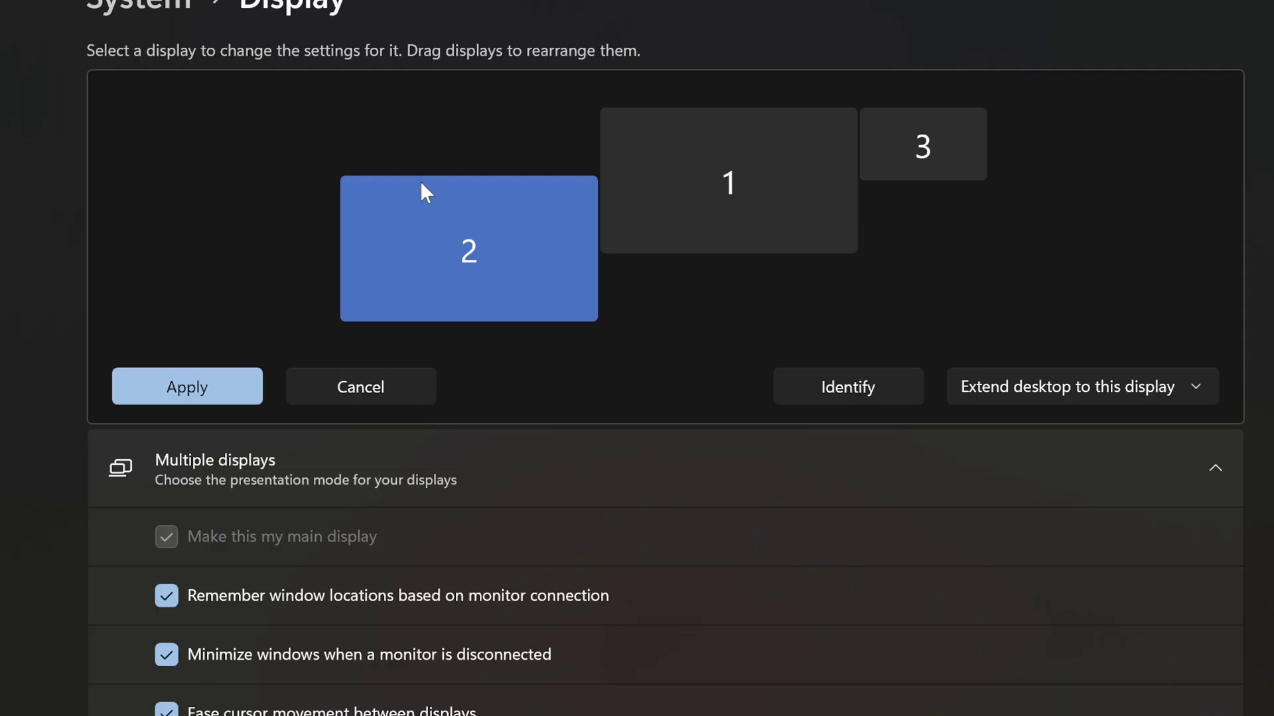
{"action": "left_click", "coordinate": [826, 256]}
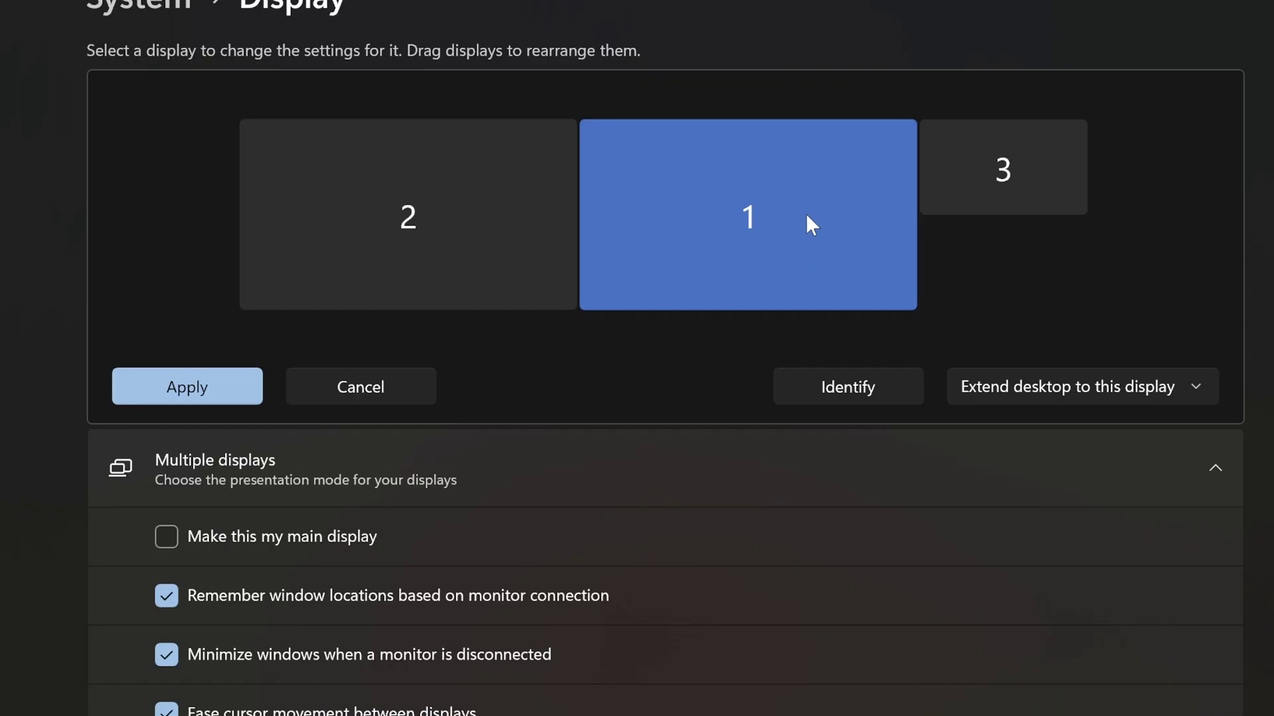
{"action": "left_click", "coordinate": [202, 390]}
Step: Set display 1's multi-display mode to Extend desktop to this display
{"action": "left_click", "coordinate": [1020, 384]}
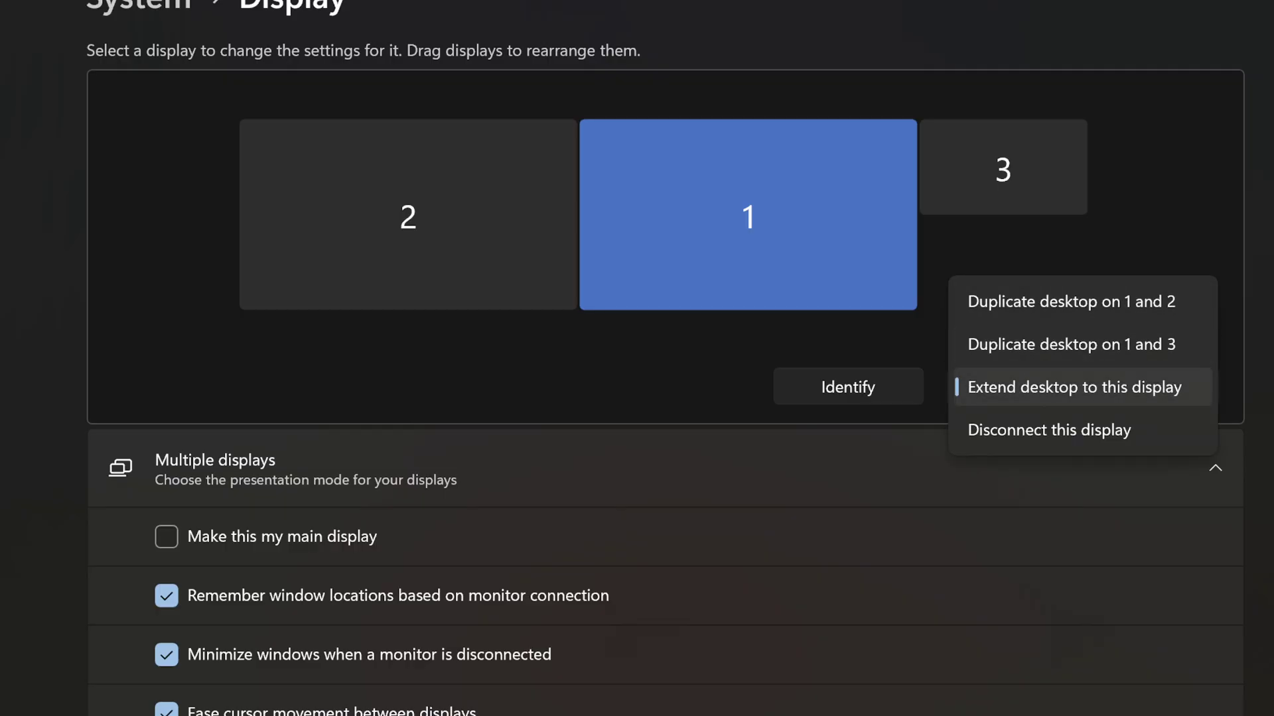
{"action": "left_click", "coordinate": [1075, 387]}
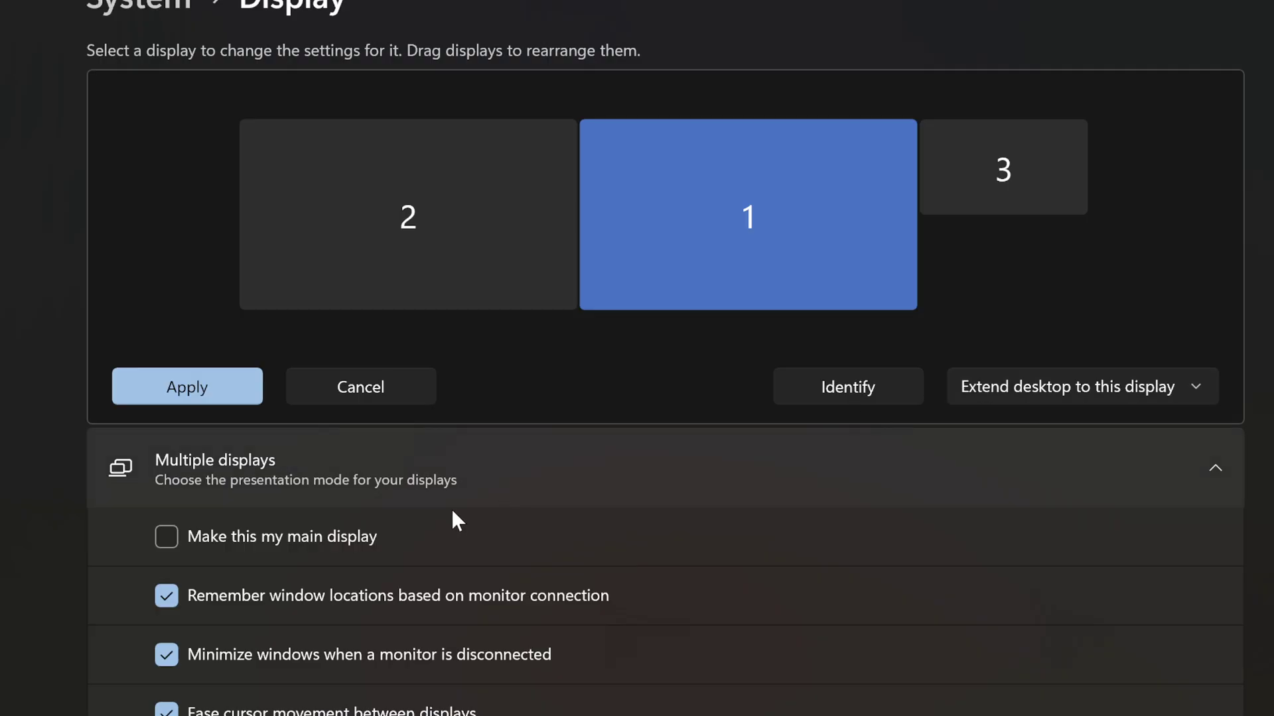
{"action": "left_click", "coordinate": [1065, 398]}
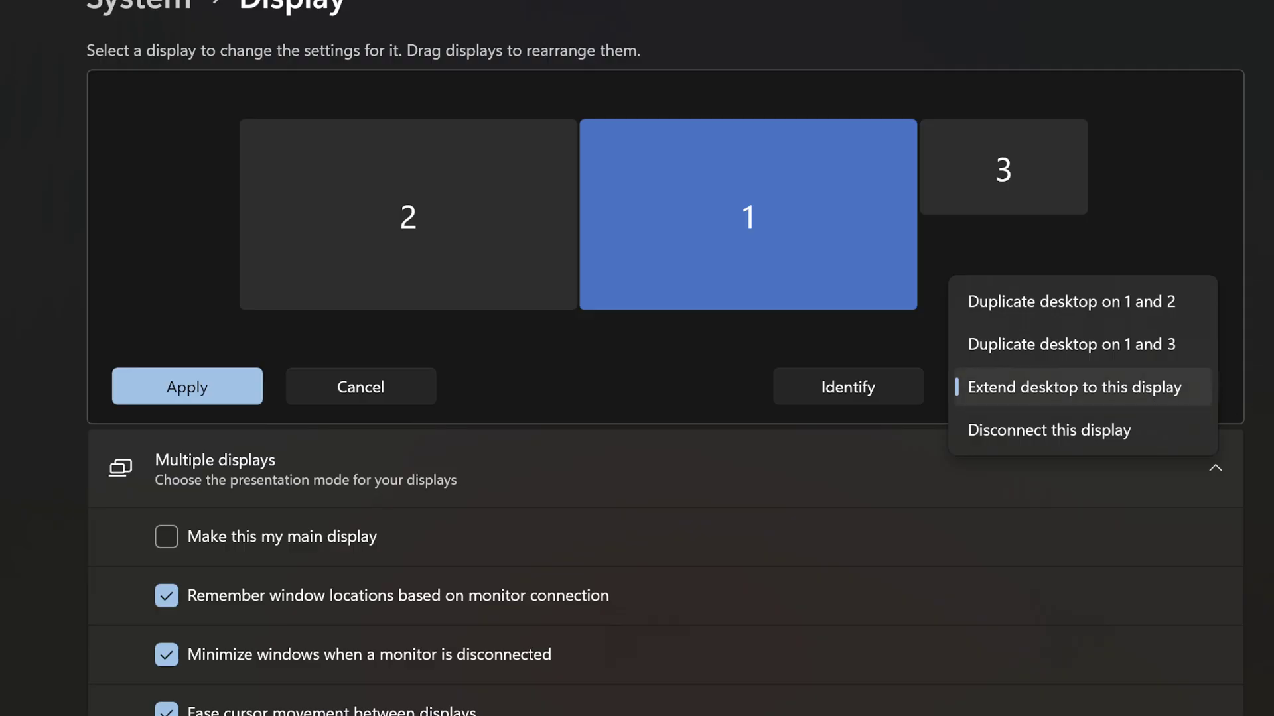
{"action": "left_click", "coordinate": [1128, 388]}
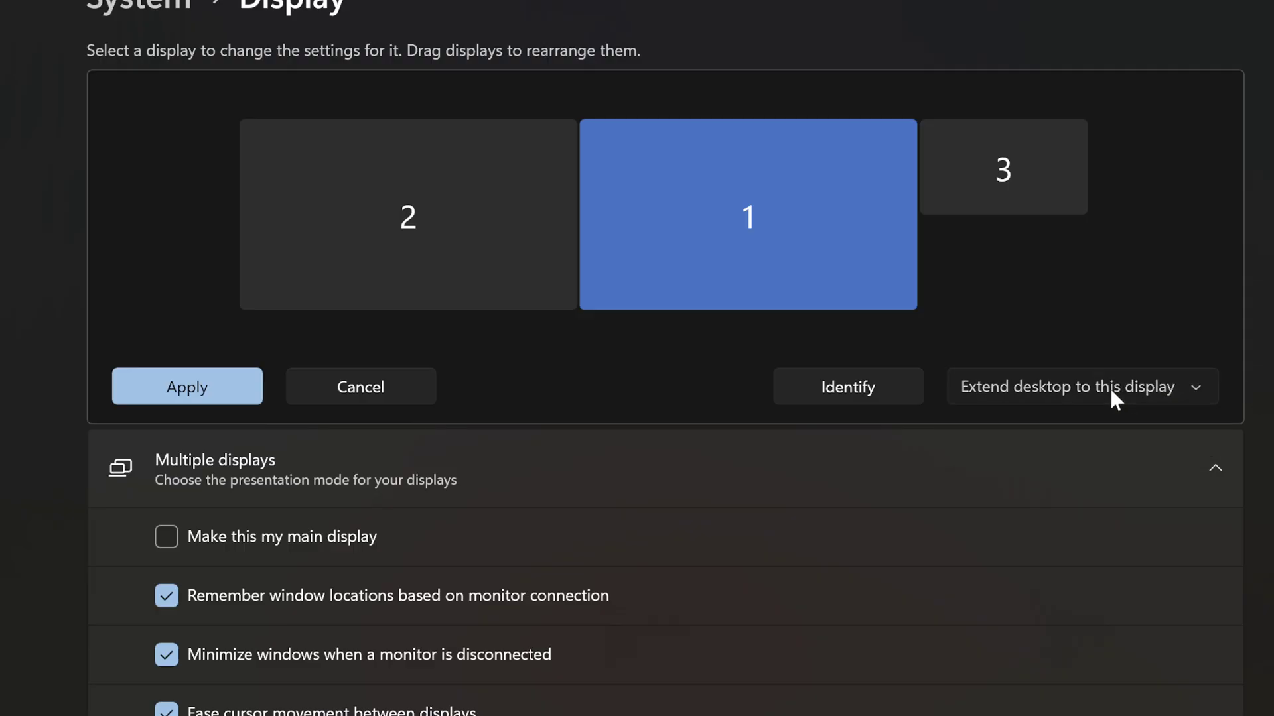
{"action": "left_click", "coordinate": [1109, 389]}
{"action": "left_click", "coordinate": [1102, 391]}
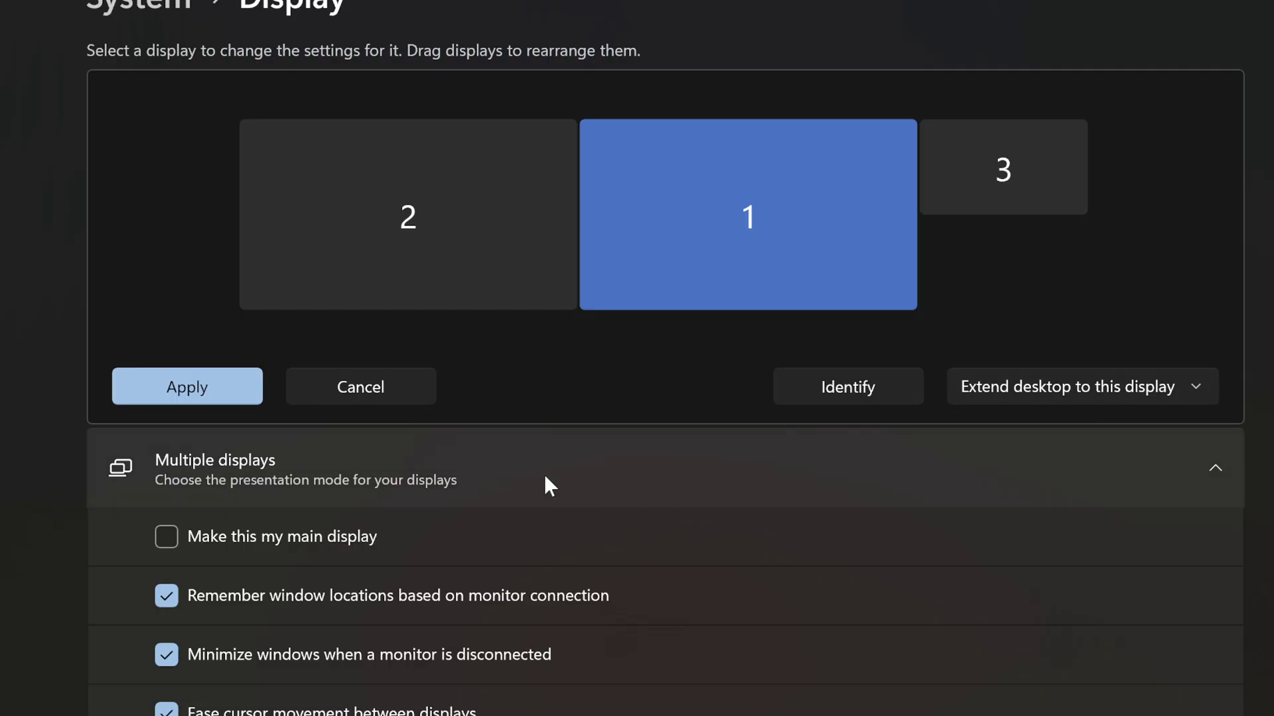
Step: Review each monitor's settings by selecting displays 2, 1 and 3 in turn
{"action": "left_click", "coordinate": [440, 216]}
{"action": "left_click", "coordinate": [746, 210]}
{"action": "left_click", "coordinate": [1035, 203]}
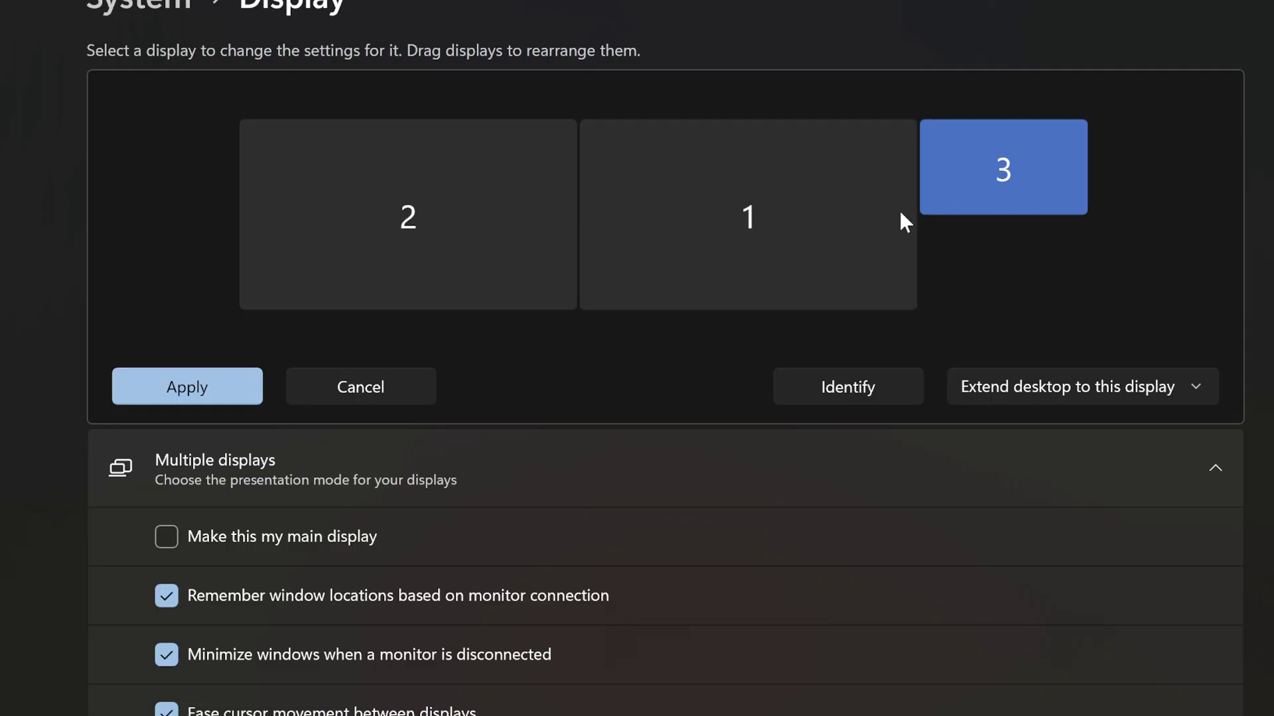
{"action": "left_click", "coordinate": [494, 211]}
{"action": "left_click", "coordinate": [777, 214]}
{"action": "left_click", "coordinate": [511, 233]}
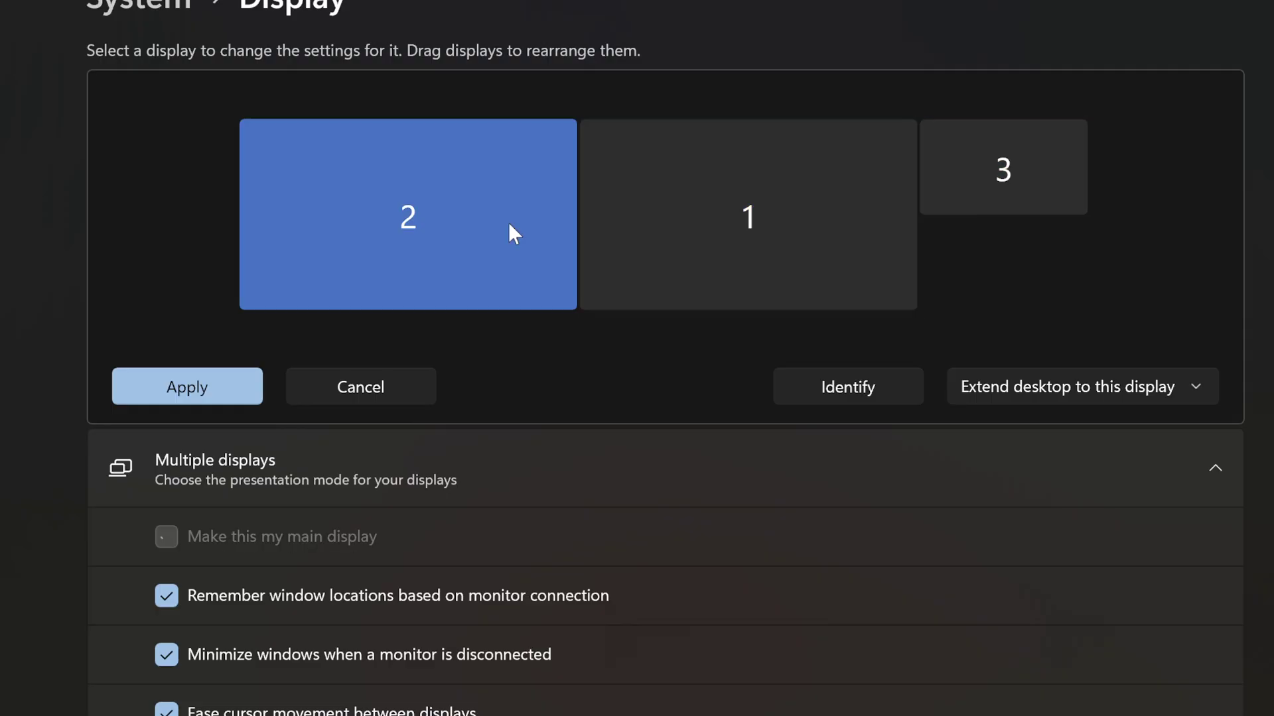
{"action": "left_click", "coordinate": [736, 228]}
{"action": "left_click", "coordinate": [529, 227]}
{"action": "left_click", "coordinate": [738, 215]}
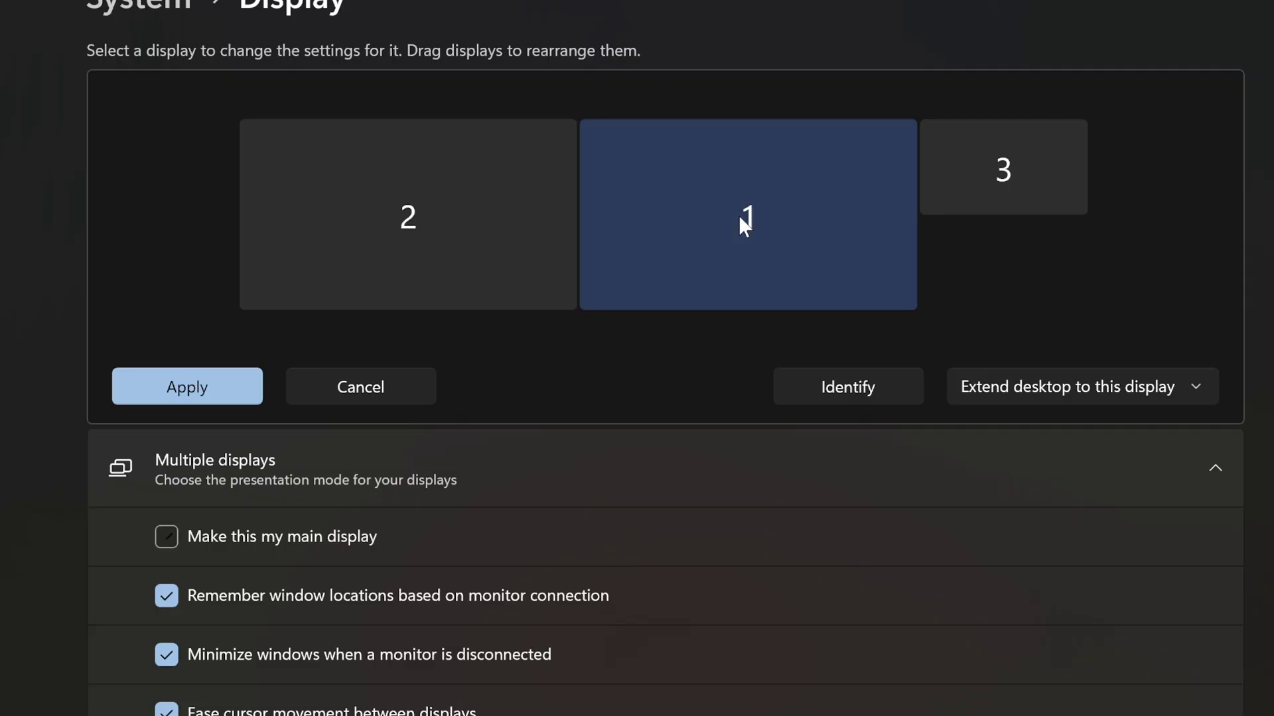
{"action": "left_click", "coordinate": [464, 229]}
Step: Open Advanced display for display 1 and keep its refresh rate at 60 Hz
{"action": "left_click", "coordinate": [733, 268]}
{"action": "scroll", "coordinate": [649, 556], "scroll_direction": "down", "scroll_amount": 10}
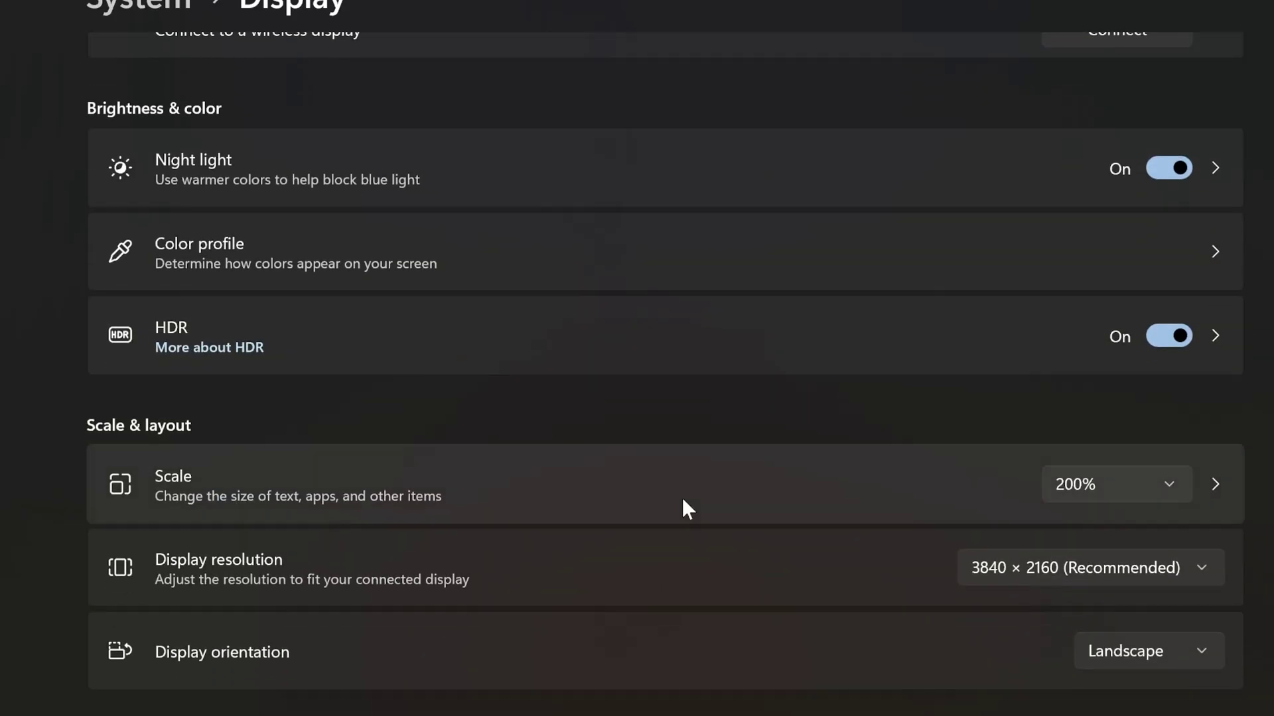
{"action": "scroll", "coordinate": [625, 620], "scroll_direction": "down", "scroll_amount": 3}
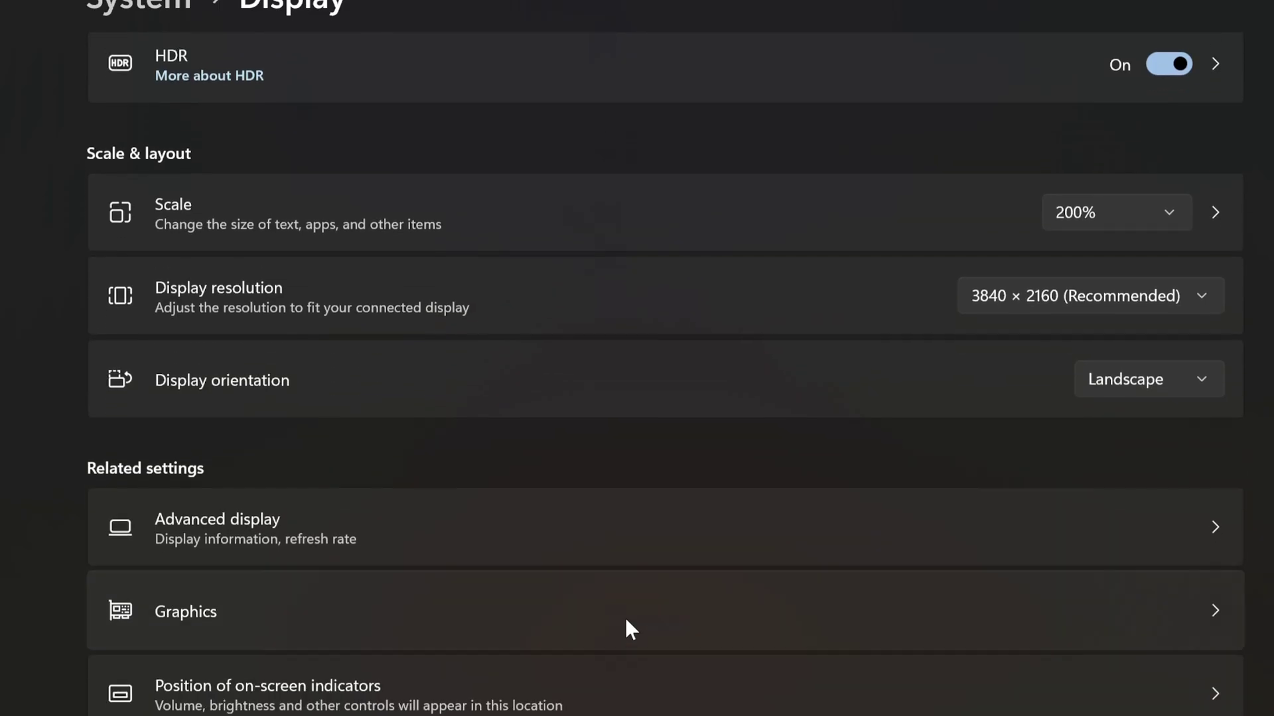
{"action": "left_click", "coordinate": [491, 555]}
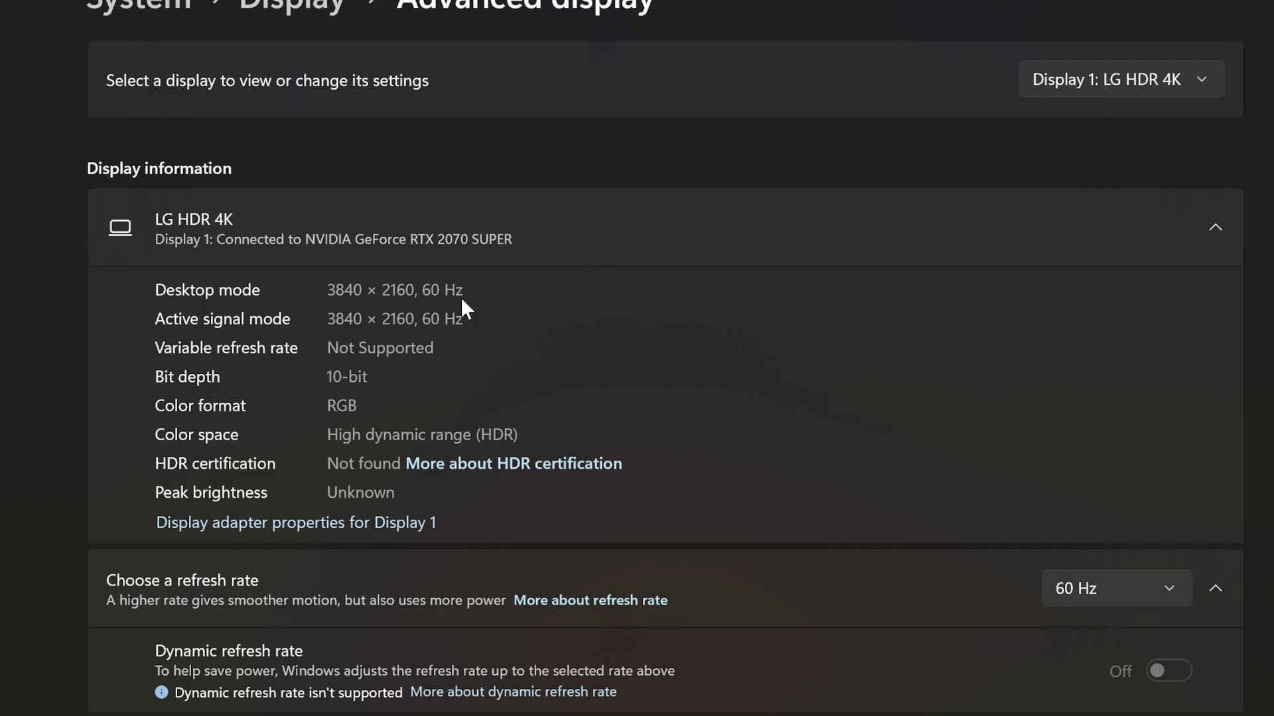
{"action": "left_click", "coordinate": [1130, 593]}
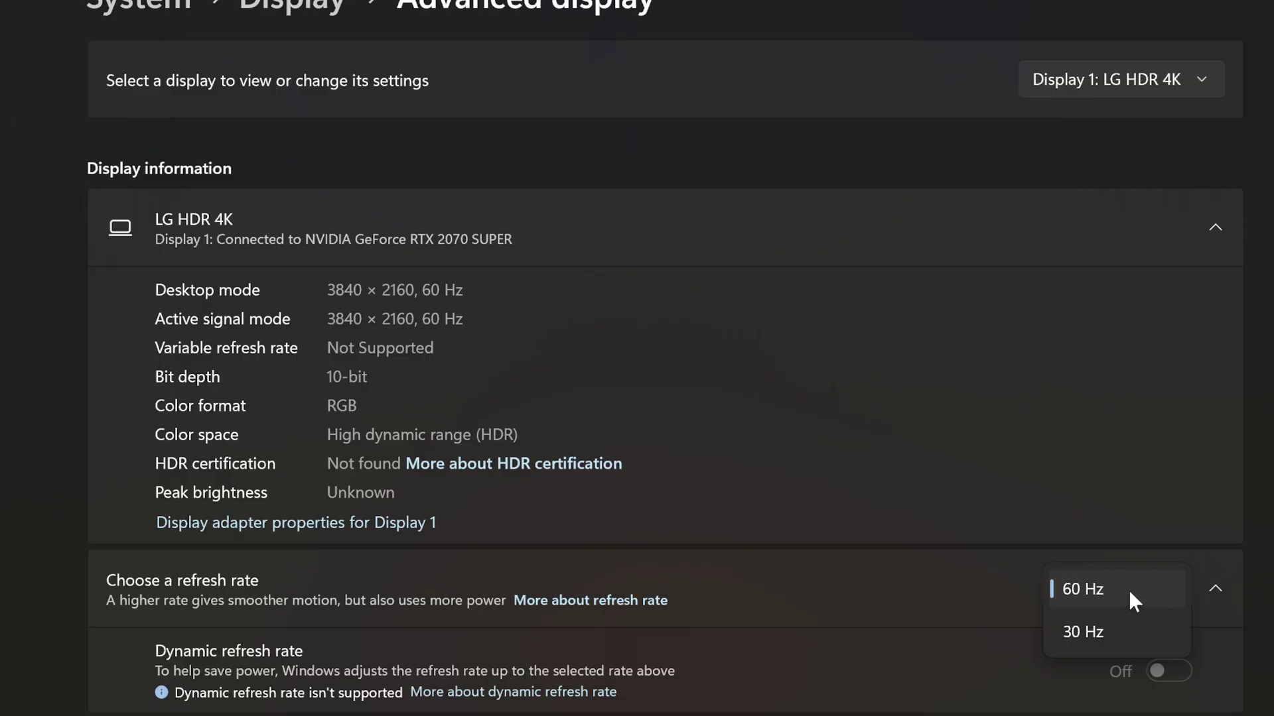
{"action": "left_click", "coordinate": [1128, 591]}
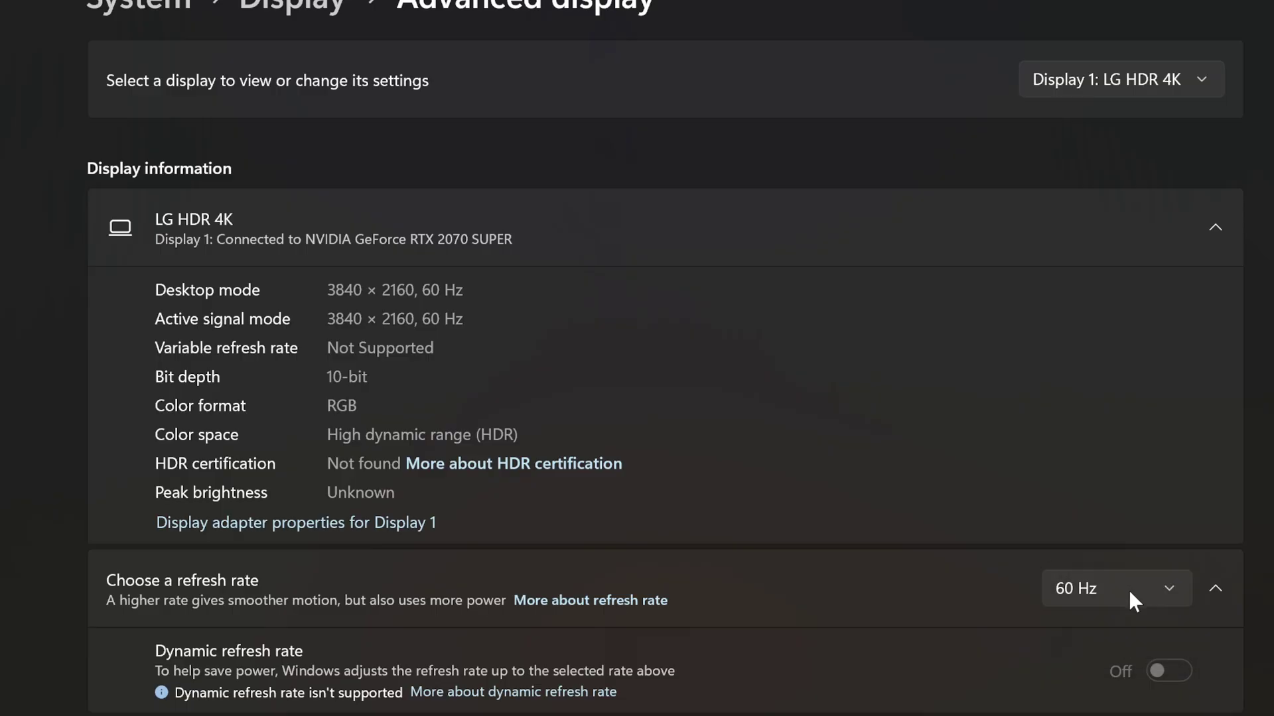
{"action": "left_click", "coordinate": [1129, 591]}
{"action": "left_click", "coordinate": [1128, 590]}
{"action": "left_click", "coordinate": [1154, 597]}
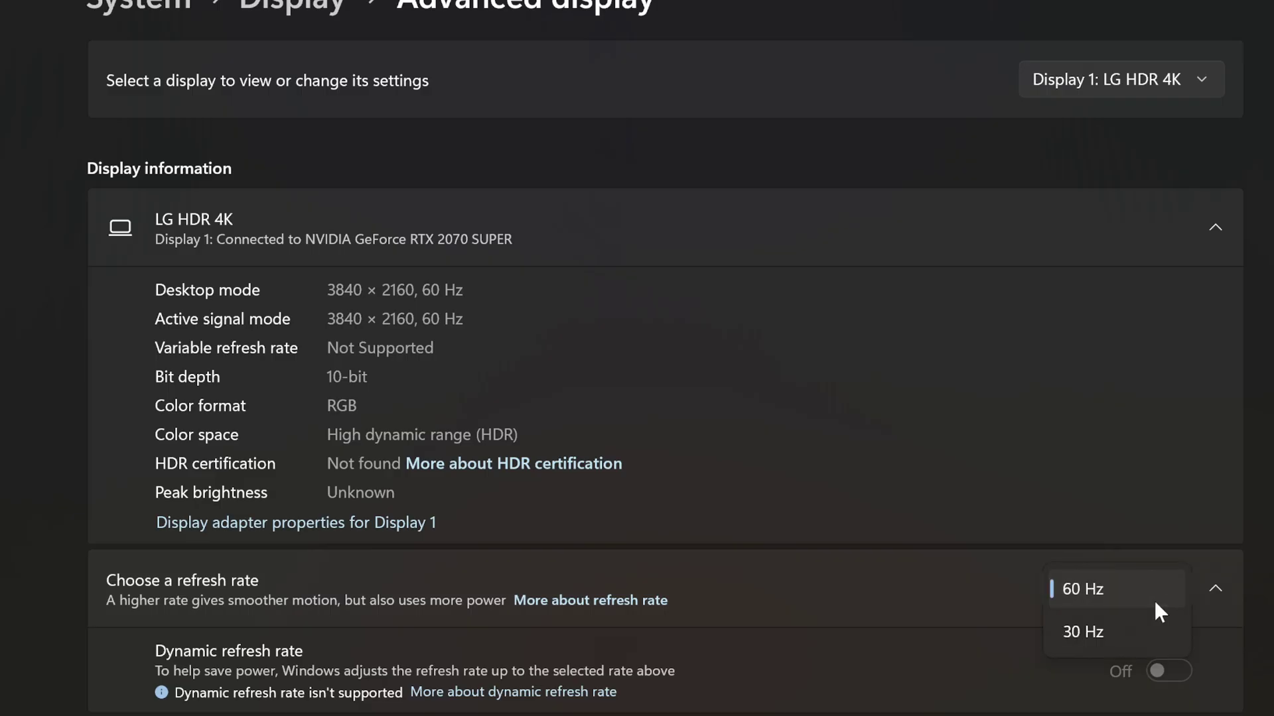
{"action": "left_click", "coordinate": [1129, 589]}
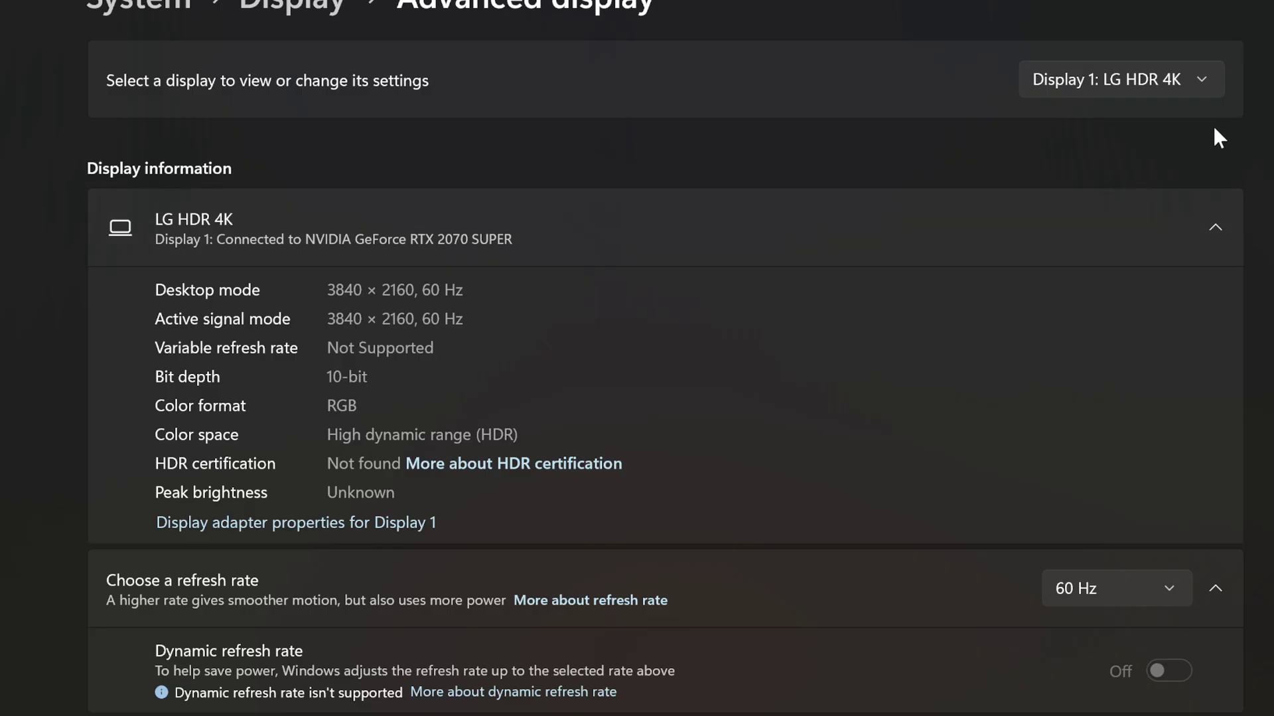
Step: Switch Advanced display to Display 3: VG248 and keep its refresh rate at 60 Hz
{"action": "left_click", "coordinate": [1164, 93]}
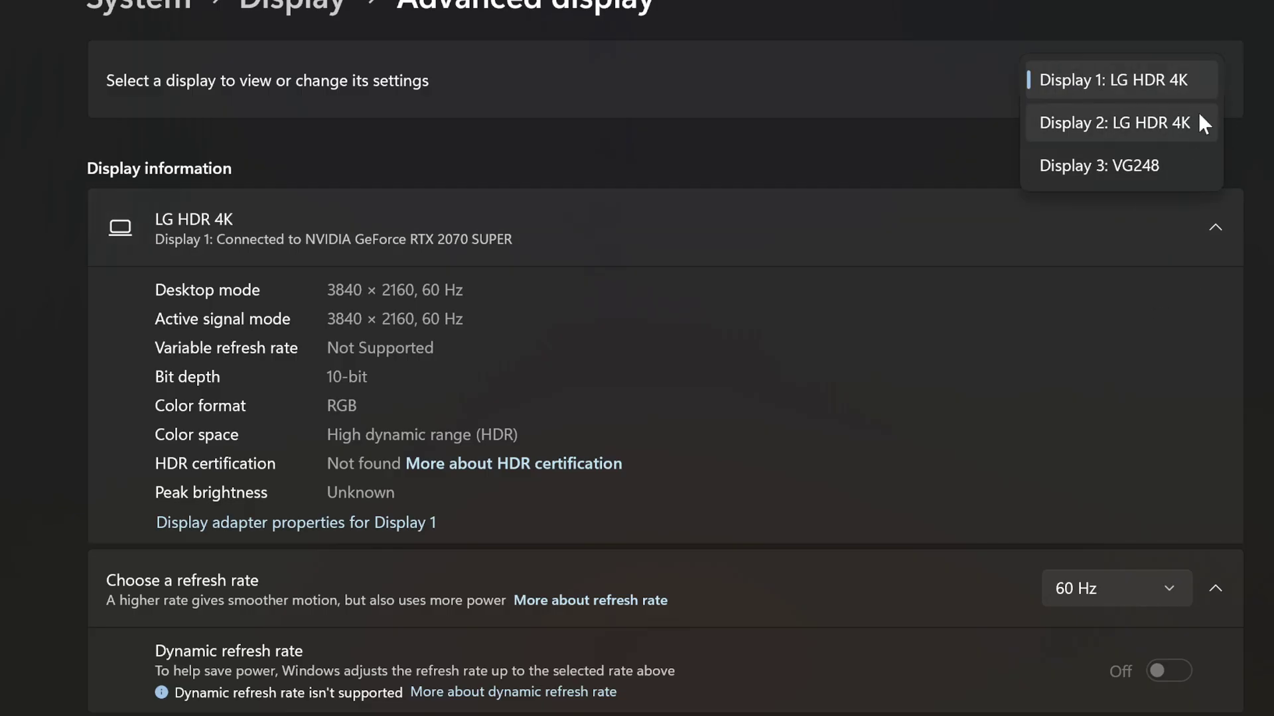
{"action": "left_click", "coordinate": [1169, 160]}
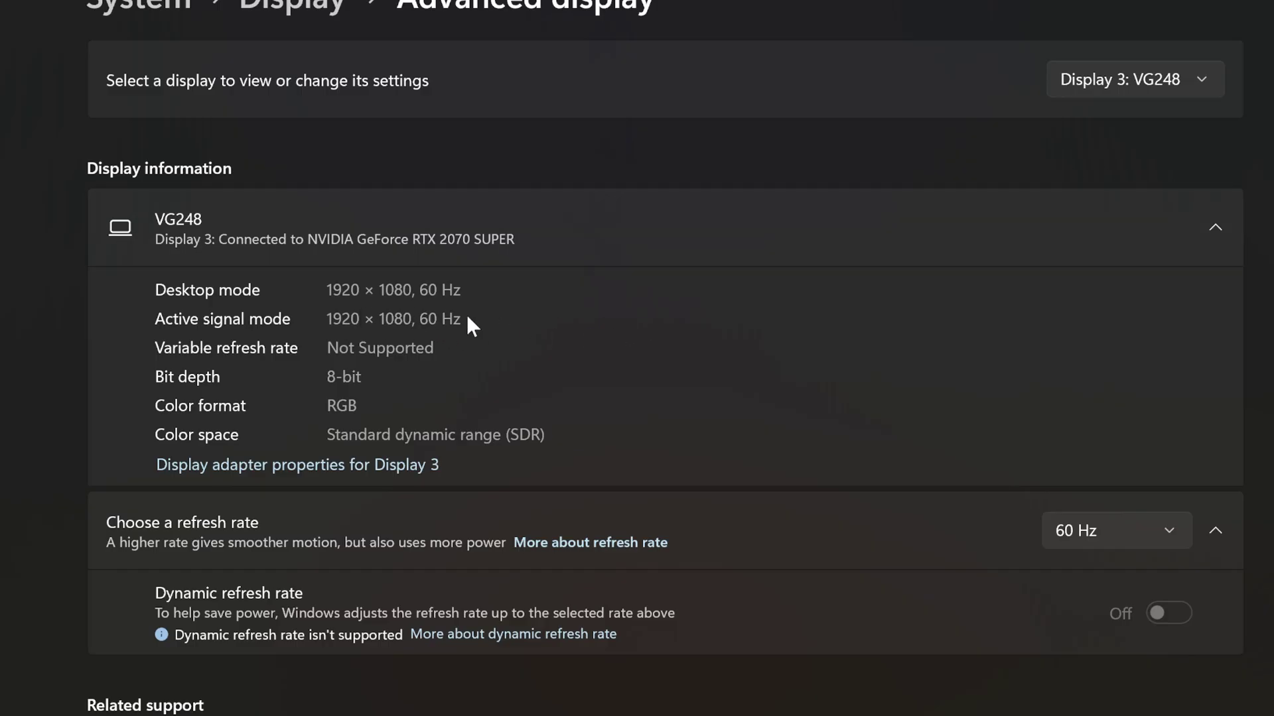
{"action": "left_click", "coordinate": [1088, 531]}
{"action": "left_click", "coordinate": [1088, 531]}
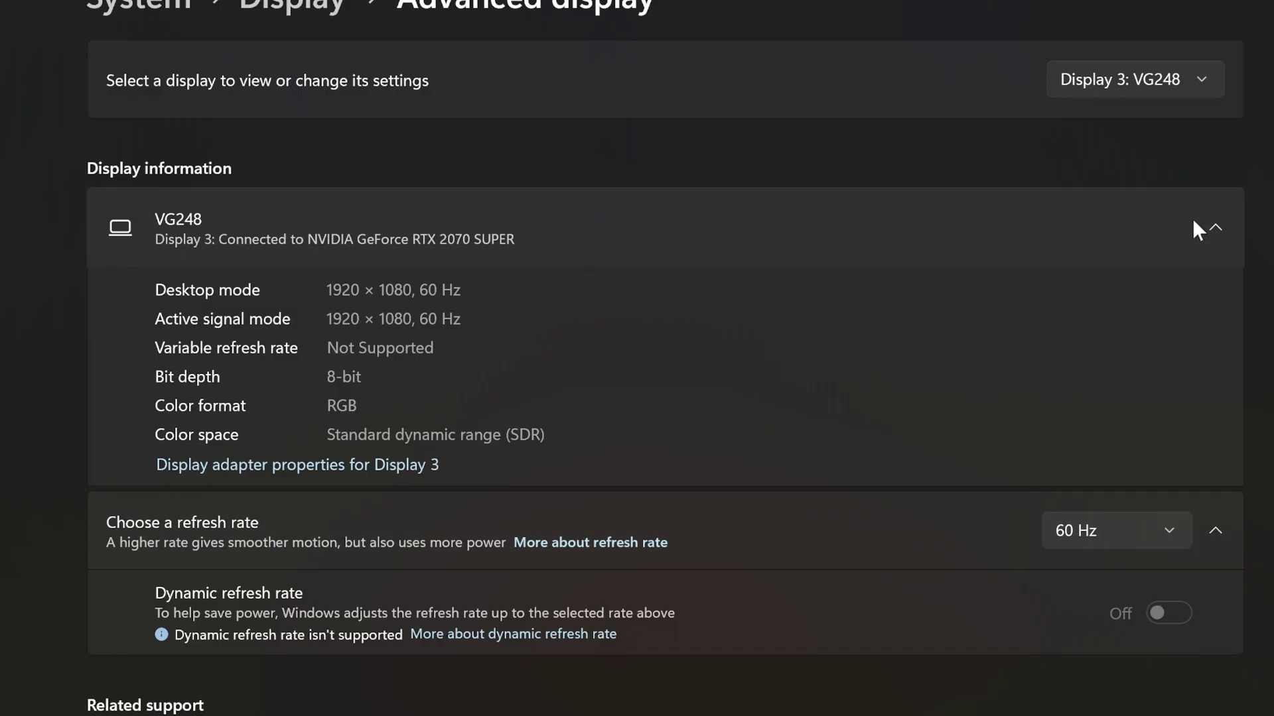
Step: Return to the main Display page and confirm display 3 stays at 100% scale
{"action": "left_click", "coordinate": [318, 17]}
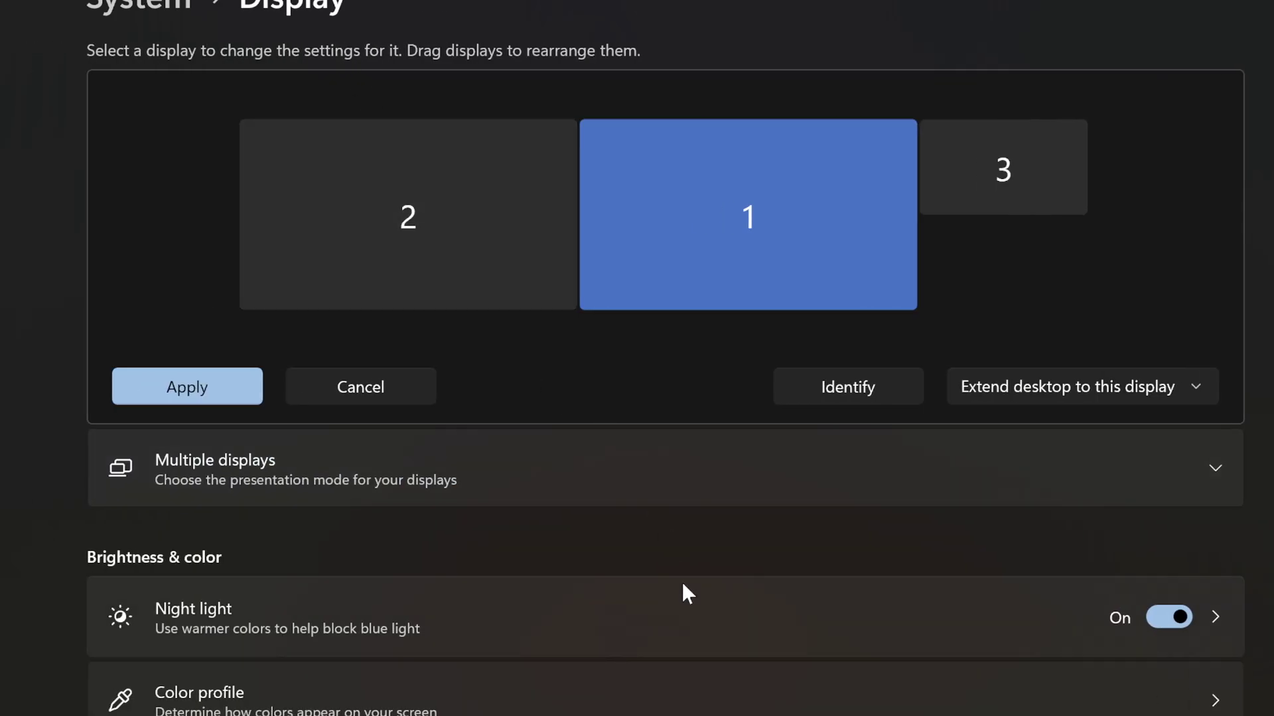
{"action": "scroll", "coordinate": [680, 551], "scroll_direction": "down", "scroll_amount": 5}
{"action": "scroll", "coordinate": [727, 391], "scroll_direction": "up", "scroll_amount": 5}
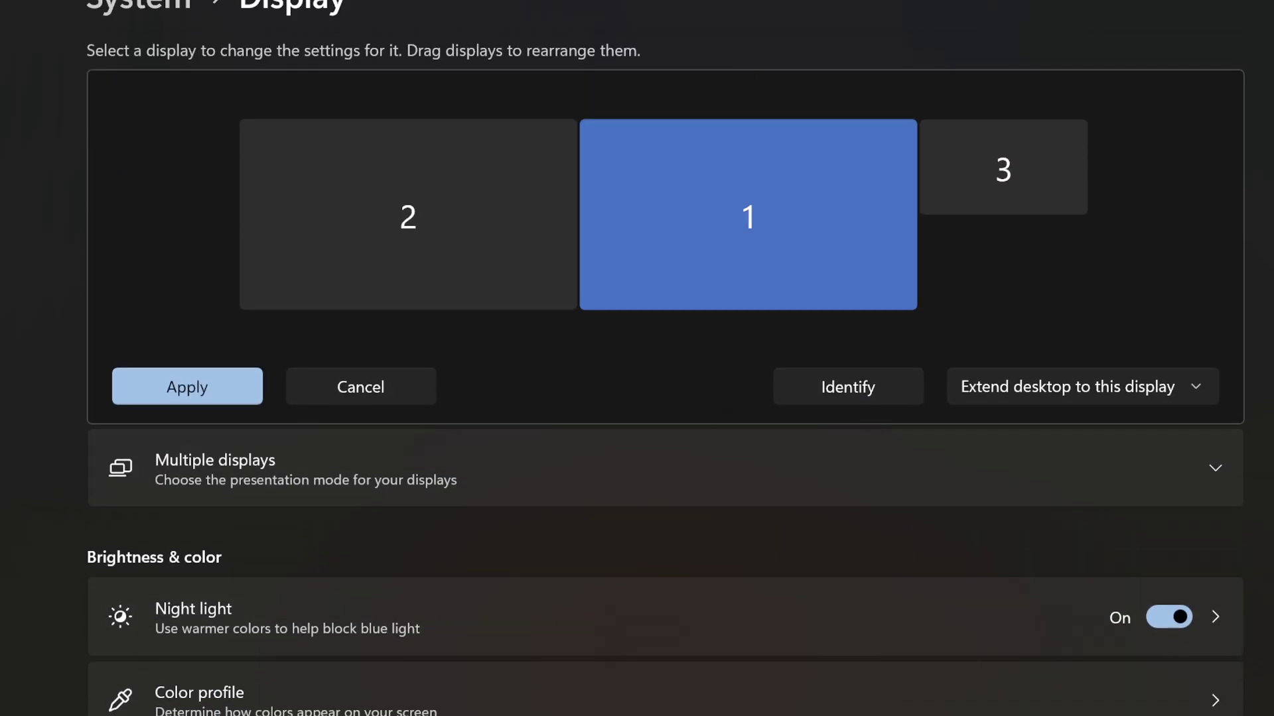
{"action": "scroll", "coordinate": [727, 381], "scroll_direction": "down", "scroll_amount": 5}
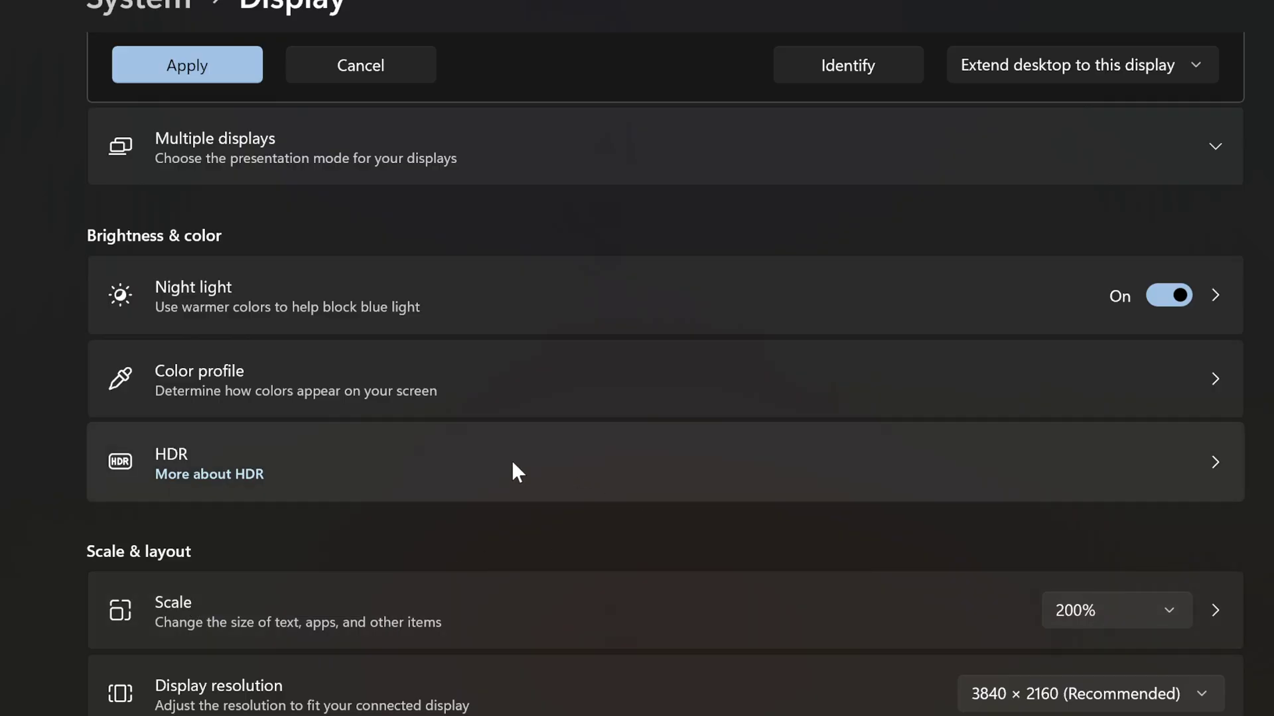
{"action": "scroll", "coordinate": [514, 458], "scroll_direction": "up", "scroll_amount": 5}
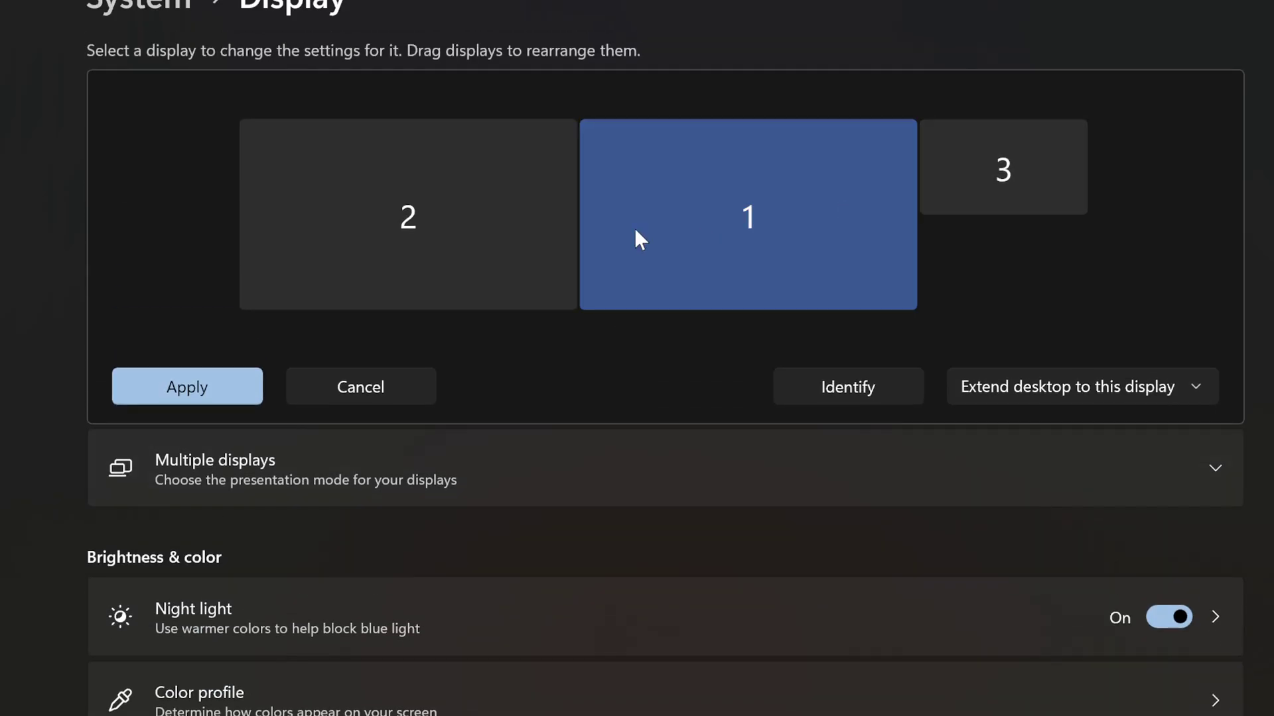
{"action": "scroll", "coordinate": [597, 358], "scroll_direction": "down", "scroll_amount": 7}
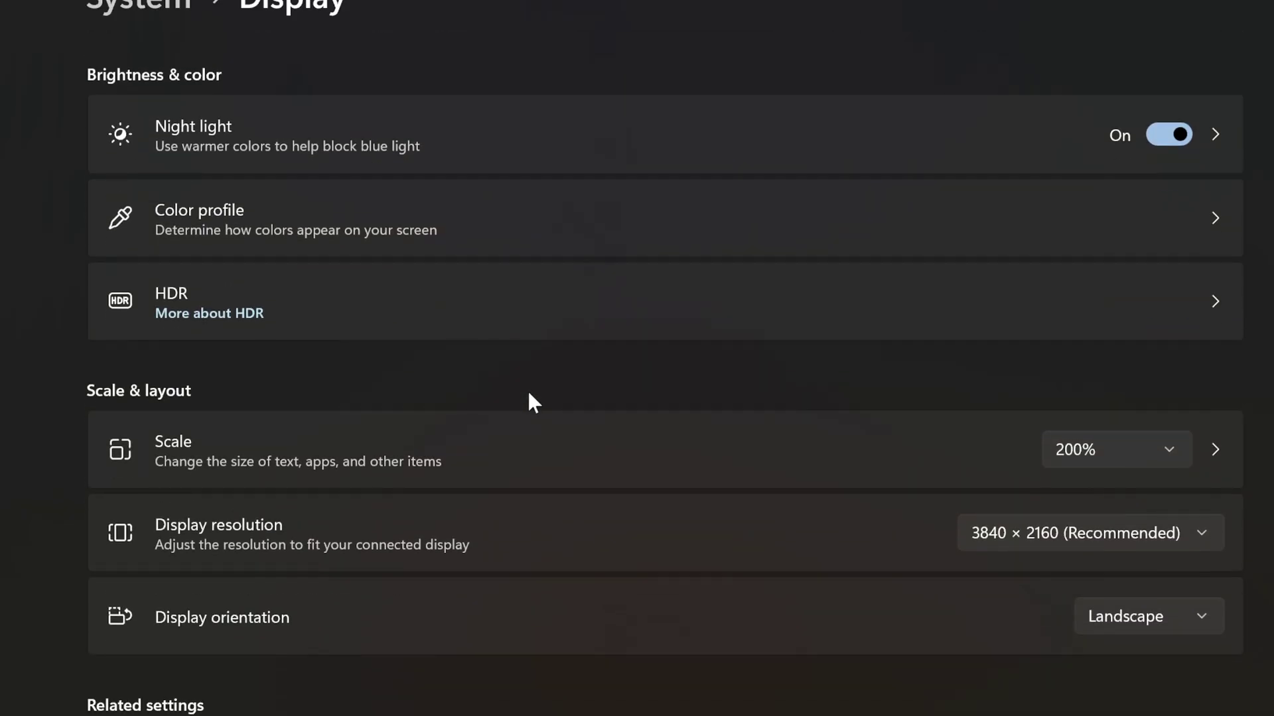
{"action": "scroll", "coordinate": [529, 398], "scroll_direction": "up", "scroll_amount": 7}
{"action": "left_click", "coordinate": [968, 169]}
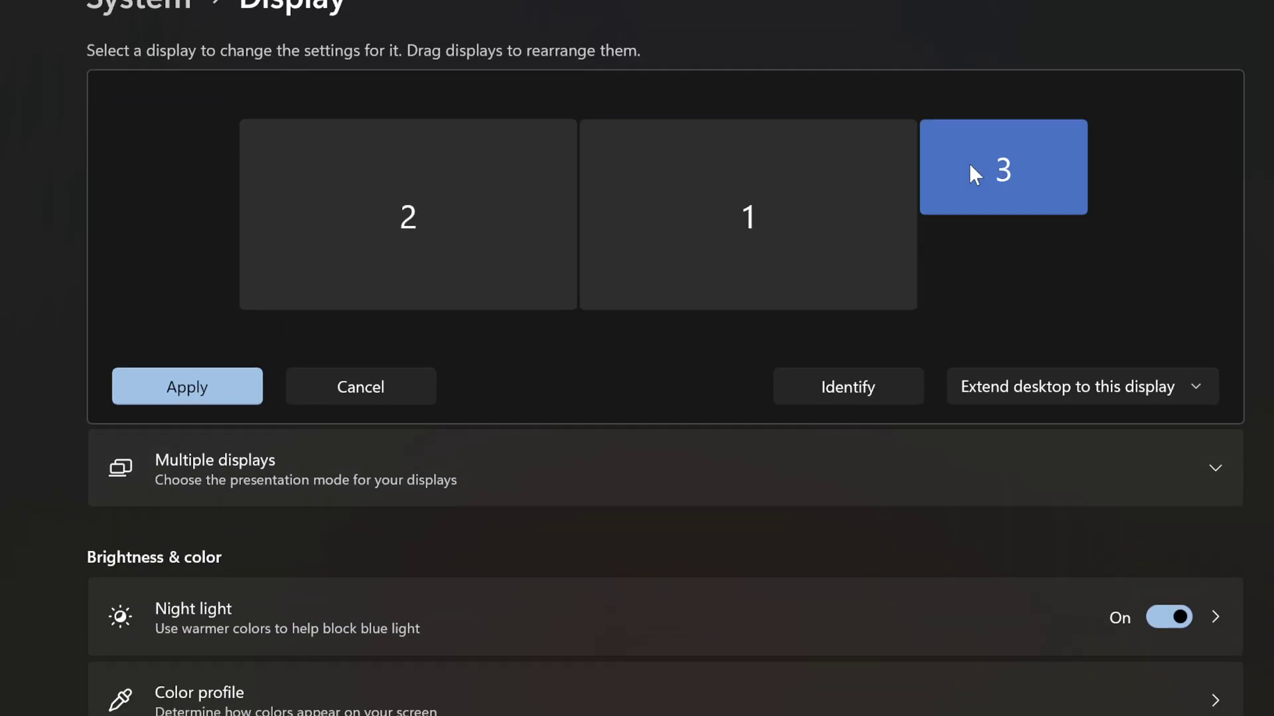
{"action": "scroll", "coordinate": [841, 424], "scroll_direction": "down", "scroll_amount": 7}
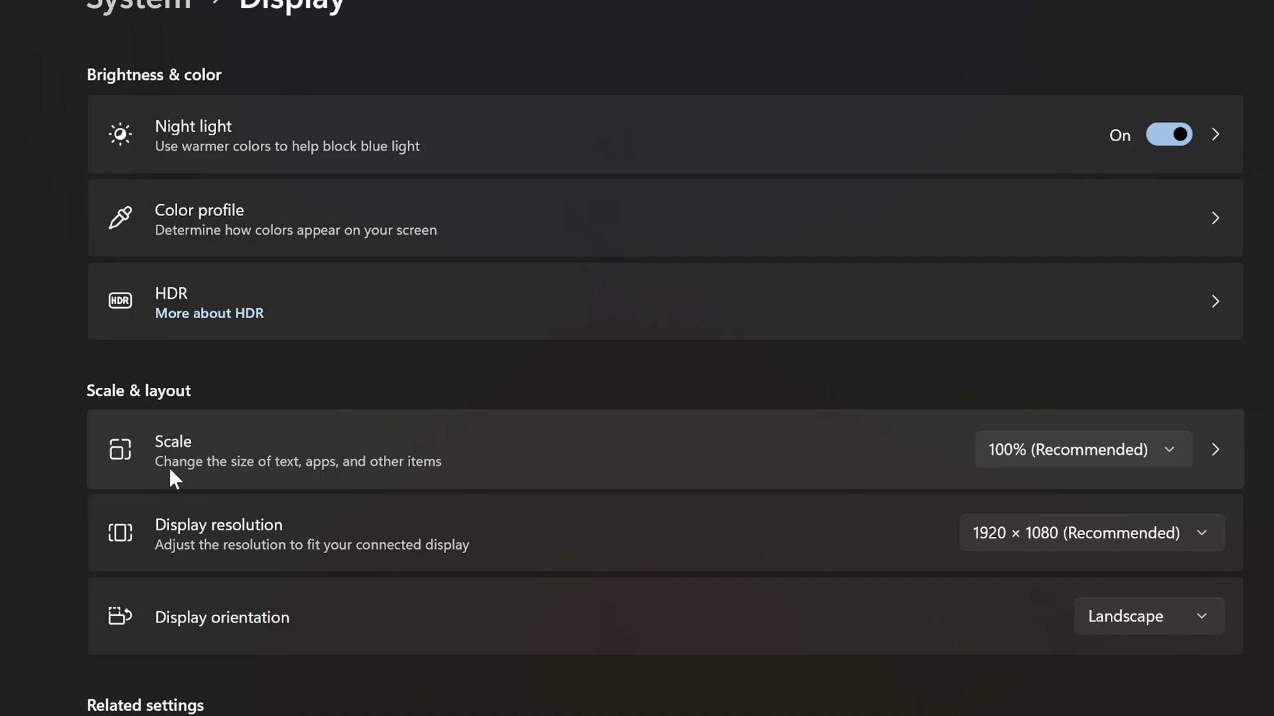
{"action": "left_click", "coordinate": [1054, 445]}
{"action": "left_click", "coordinate": [1055, 447]}
Step: Select display 1 and confirm its scale stays at 200%
{"action": "scroll", "coordinate": [908, 491], "scroll_direction": "up", "scroll_amount": 8}
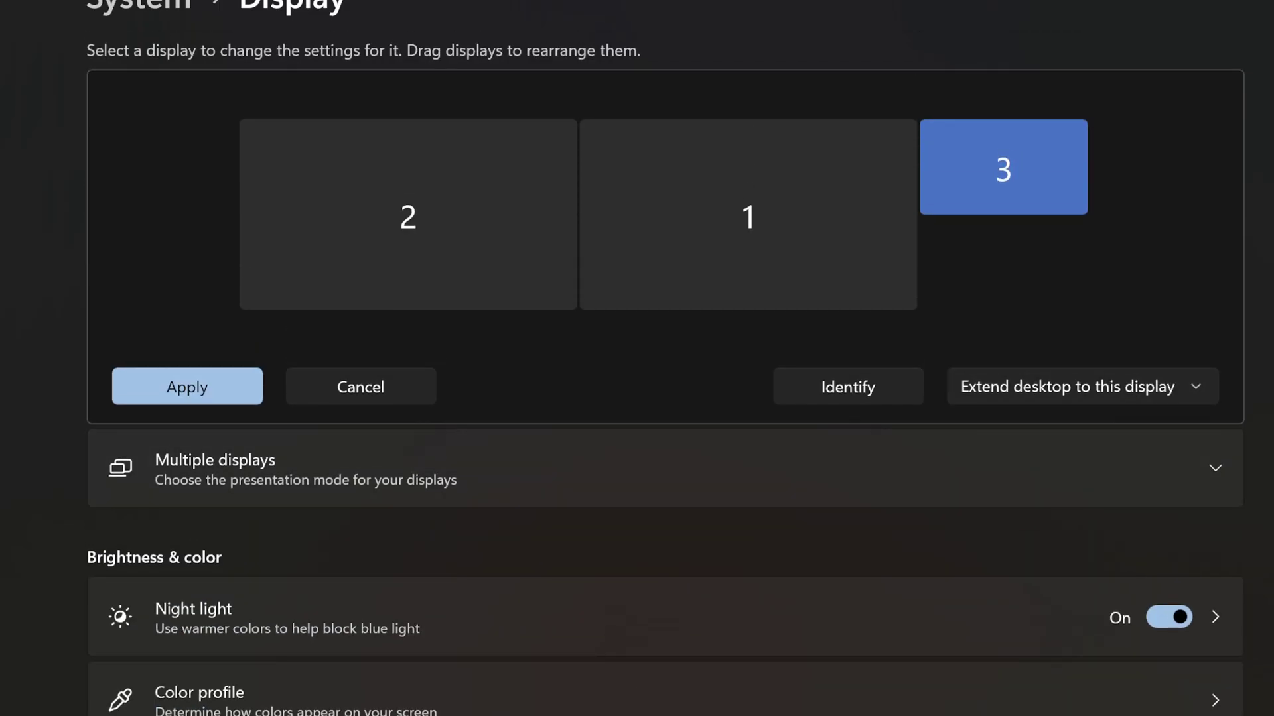
{"action": "scroll", "coordinate": [664, 372], "scroll_direction": "down", "scroll_amount": 3}
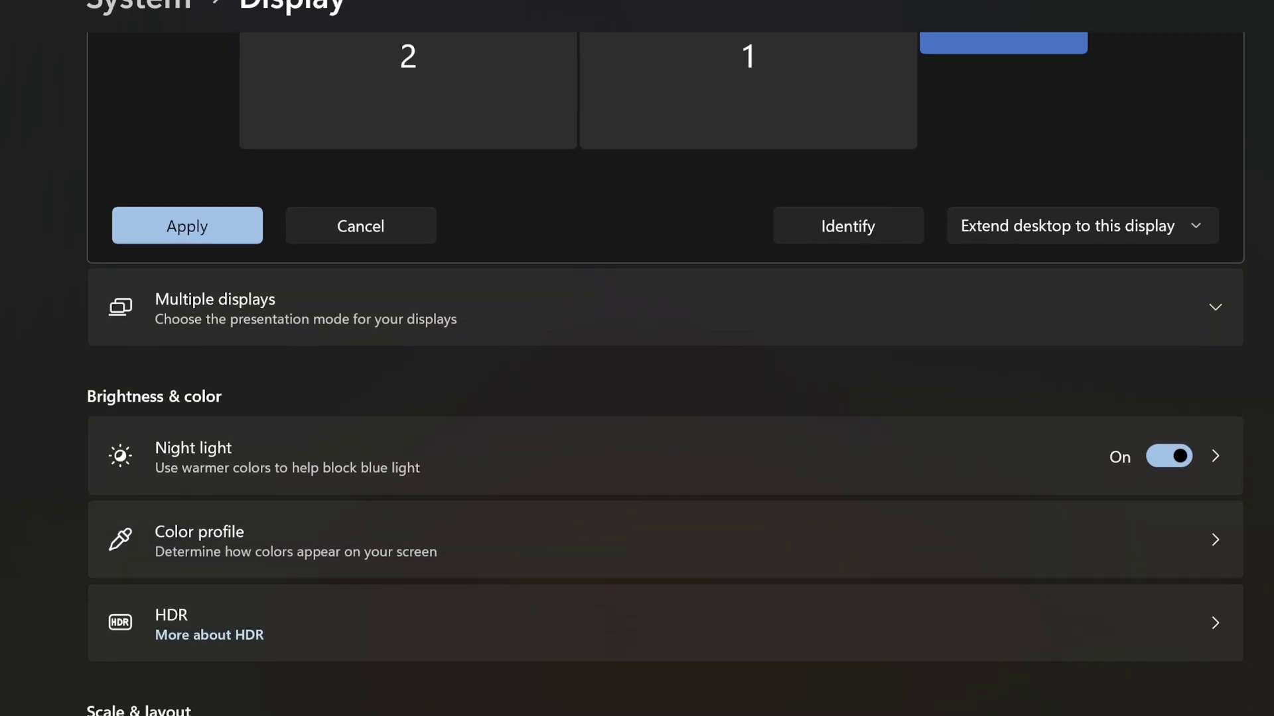
{"action": "scroll", "coordinate": [80, 690], "scroll_direction": "down", "scroll_amount": 5}
{"action": "scroll", "coordinate": [128, 653], "scroll_direction": "up", "scroll_amount": 7}
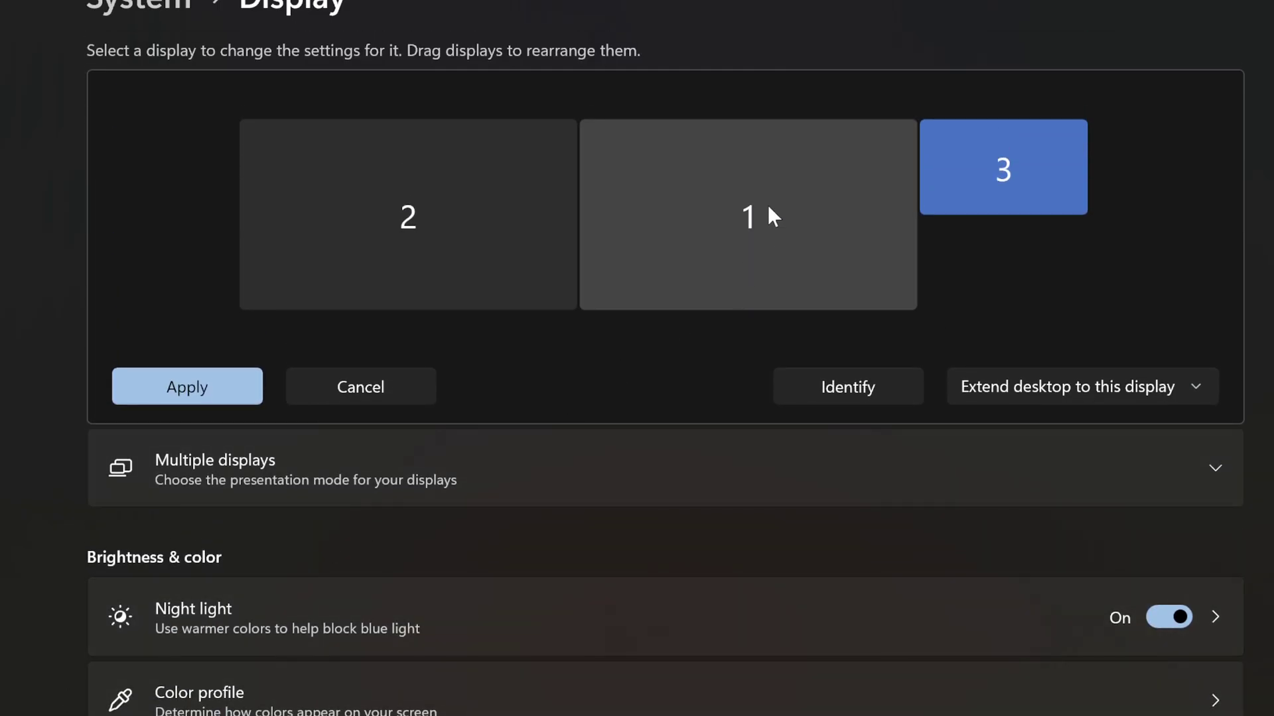
{"action": "left_click", "coordinate": [769, 209]}
{"action": "scroll", "coordinate": [534, 557], "scroll_direction": "down", "scroll_amount": 7}
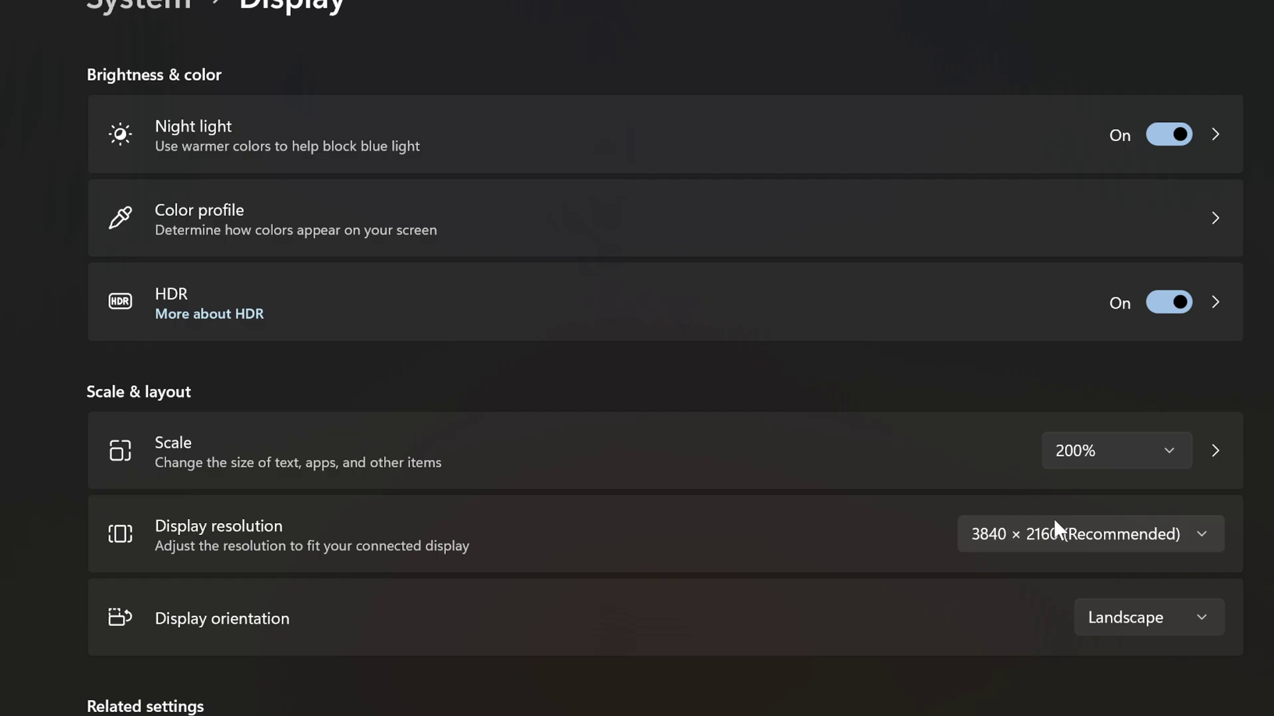
{"action": "left_click", "coordinate": [1100, 452]}
{"action": "left_click", "coordinate": [1096, 451]}
Step: Reselect display 3 and apply the 2-1-3 display arrangement
{"action": "scroll", "coordinate": [580, 270], "scroll_direction": "up", "scroll_amount": 7}
{"action": "left_click", "coordinate": [969, 207]}
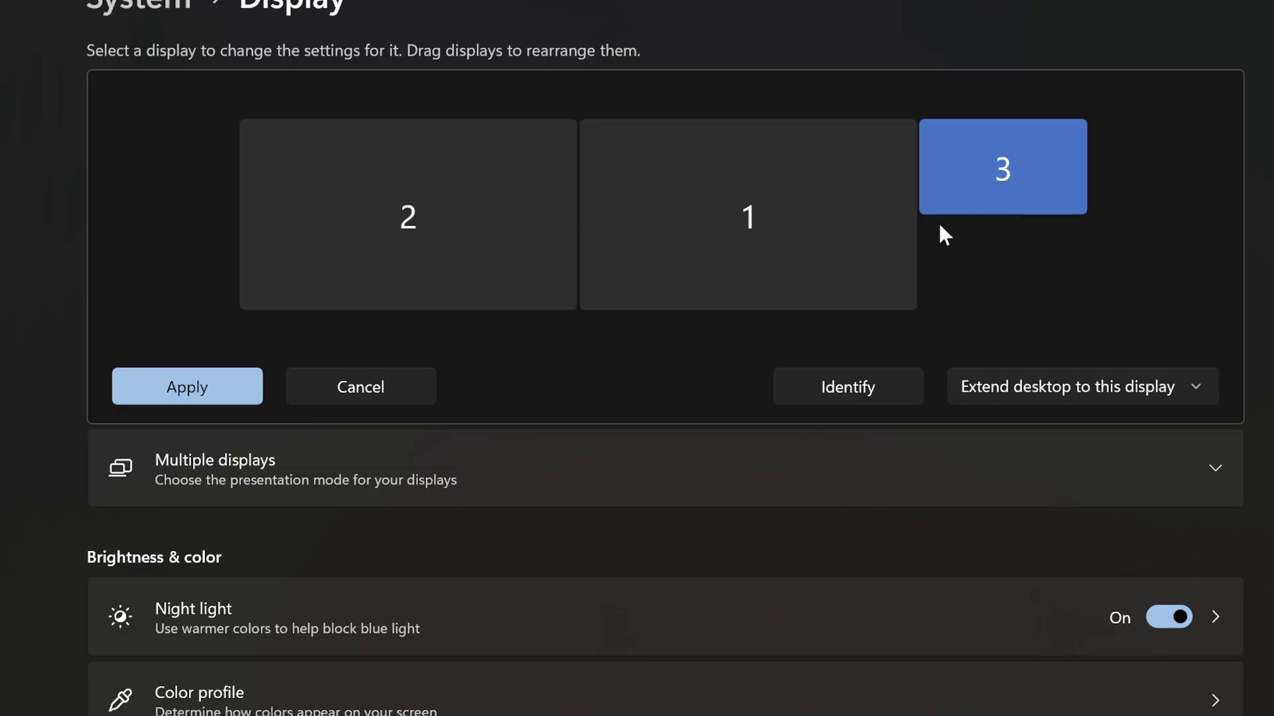
{"action": "scroll", "coordinate": [822, 637], "scroll_direction": "down", "scroll_amount": 7}
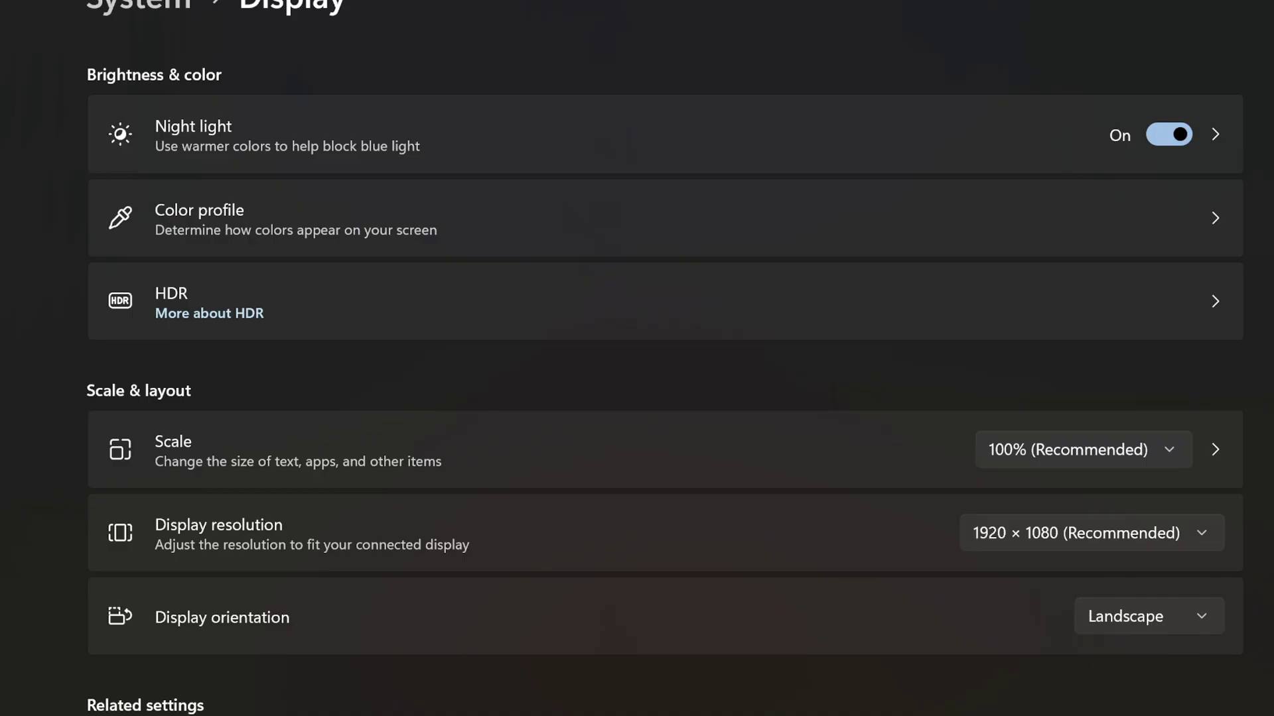
{"action": "scroll", "coordinate": [929, 339], "scroll_direction": "up", "scroll_amount": 4}
{"action": "scroll", "coordinate": [919, 354], "scroll_direction": "up", "scroll_amount": 2}
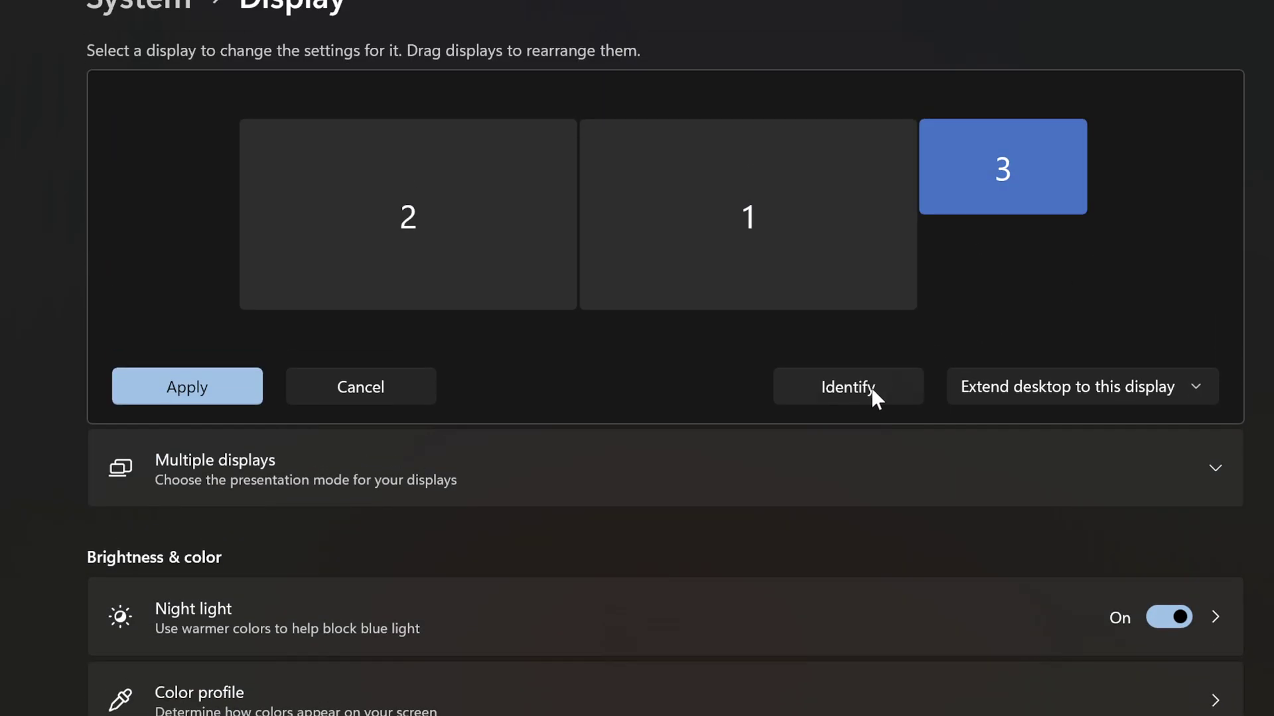
{"action": "left_click", "coordinate": [216, 390]}
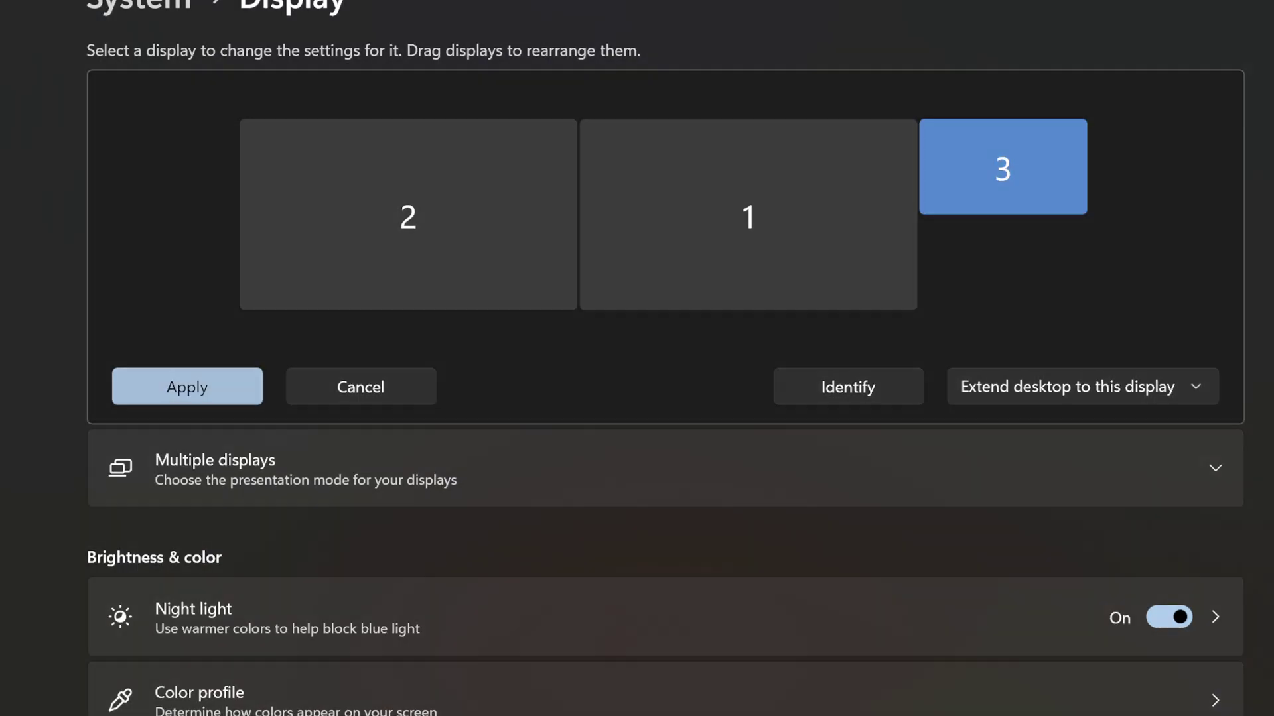
Step: Expand the Multiple displays section and scroll down to Connect to a wireless display
{"action": "left_click", "coordinate": [1204, 468]}
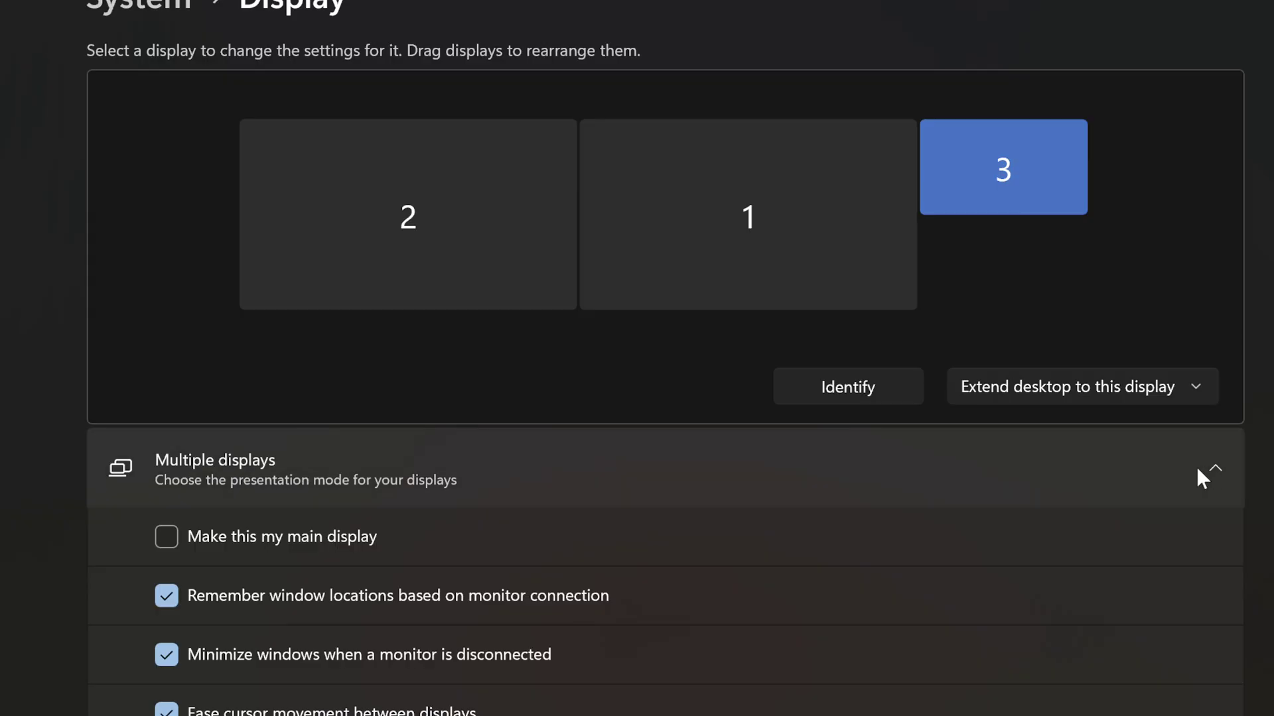
{"action": "left_click", "coordinate": [1198, 468]}
{"action": "left_click", "coordinate": [1199, 468]}
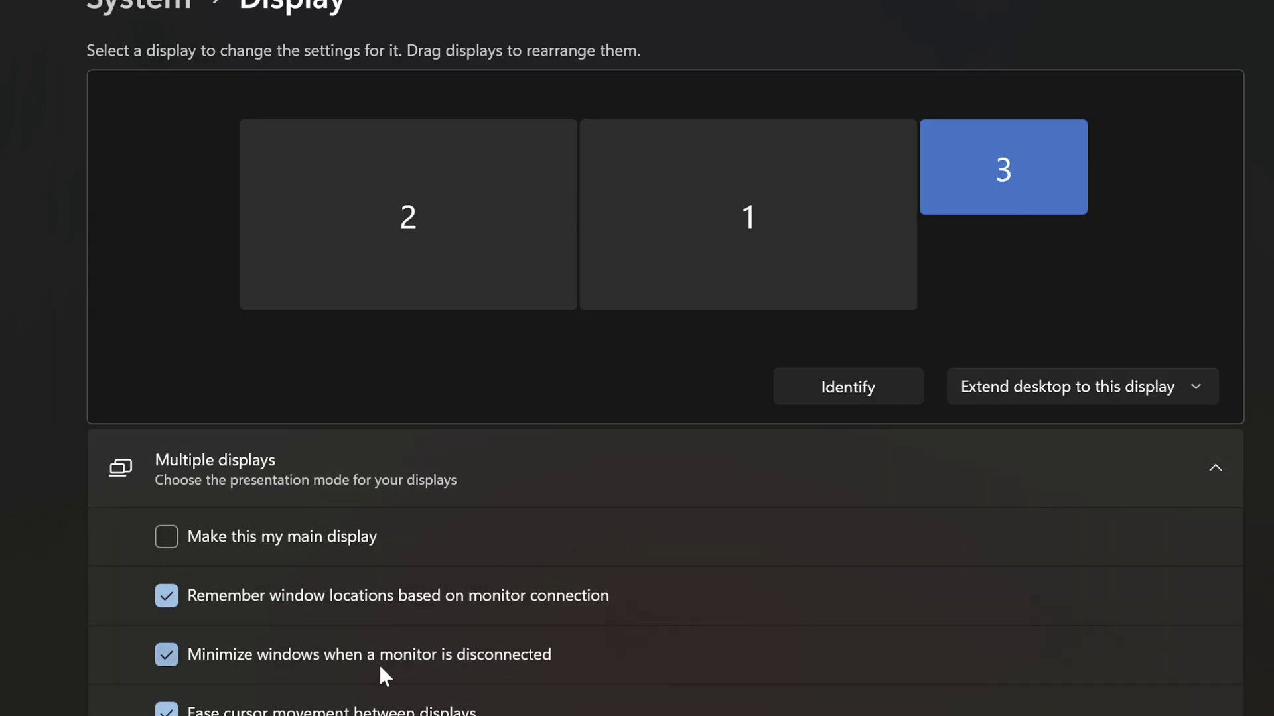
{"action": "scroll", "coordinate": [402, 678], "scroll_direction": "down", "scroll_amount": 3}
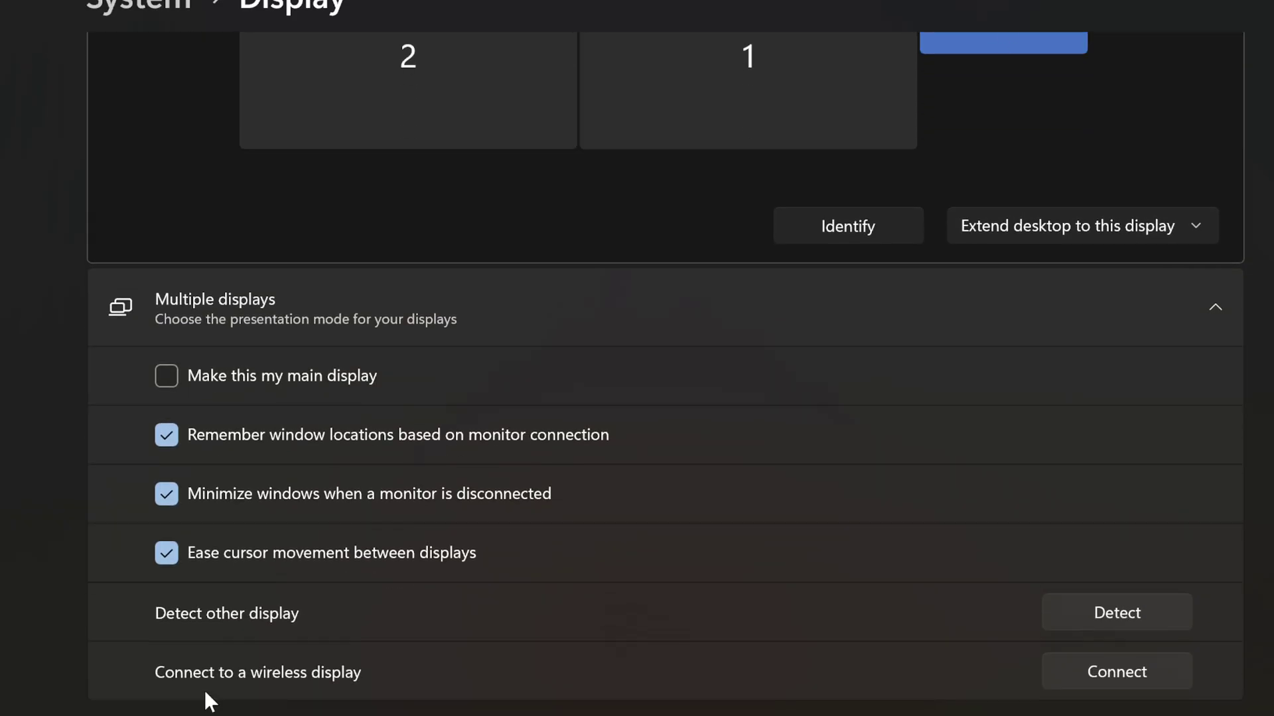
{"action": "scroll", "coordinate": [1082, 658], "scroll_direction": "down", "scroll_amount": 5}
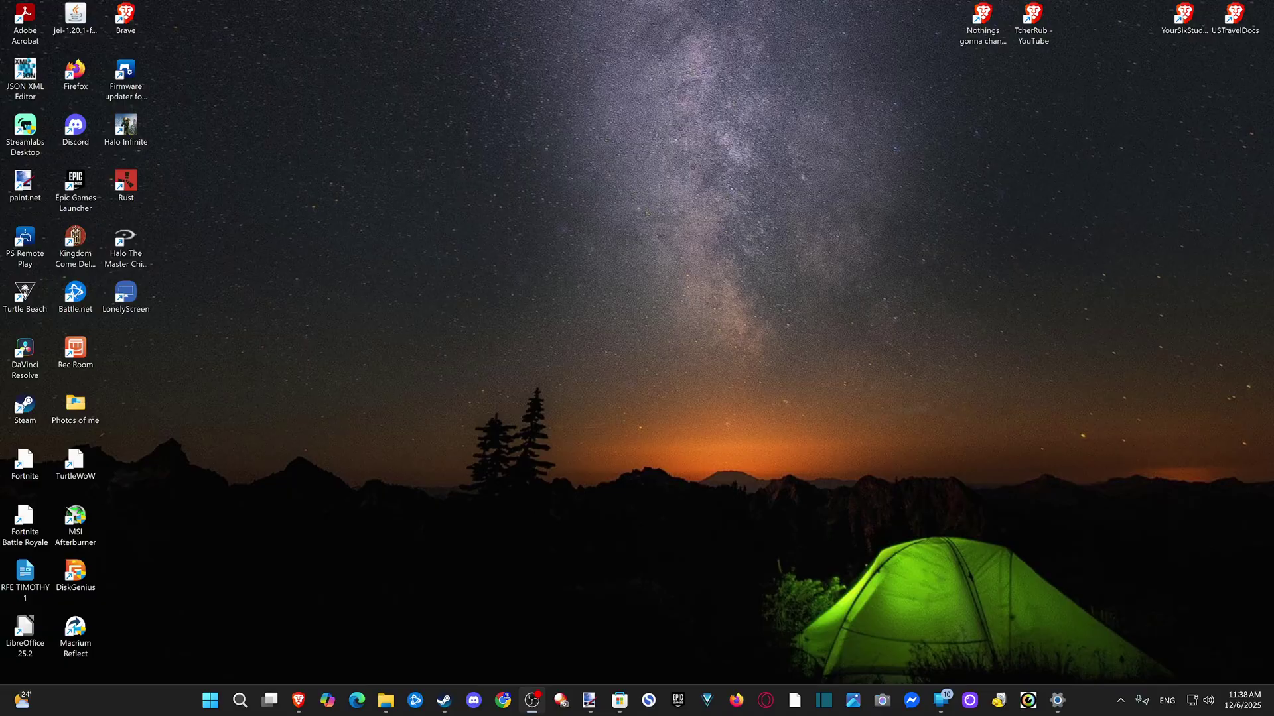
Step: Open the Cast panel with Win+K, then follow More cast settings back to Display settings
{"action": "key", "text": "super+k"}
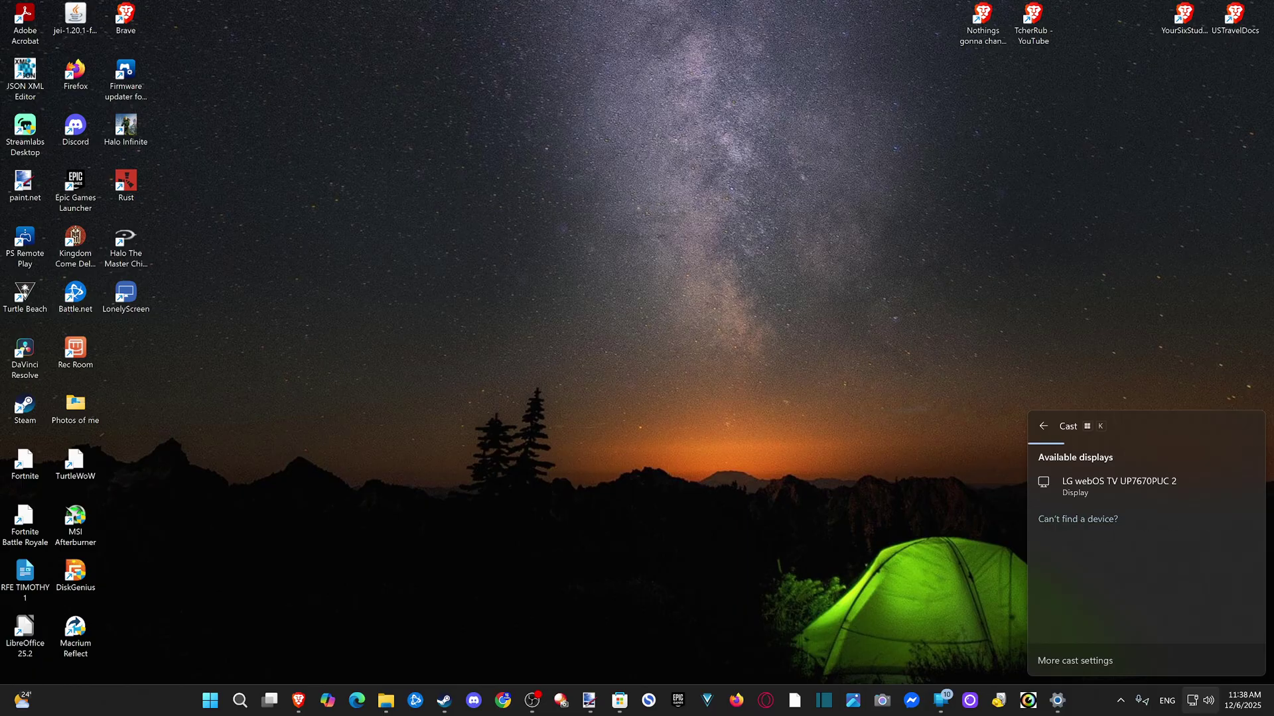
{"action": "left_click", "coordinate": [1075, 661]}
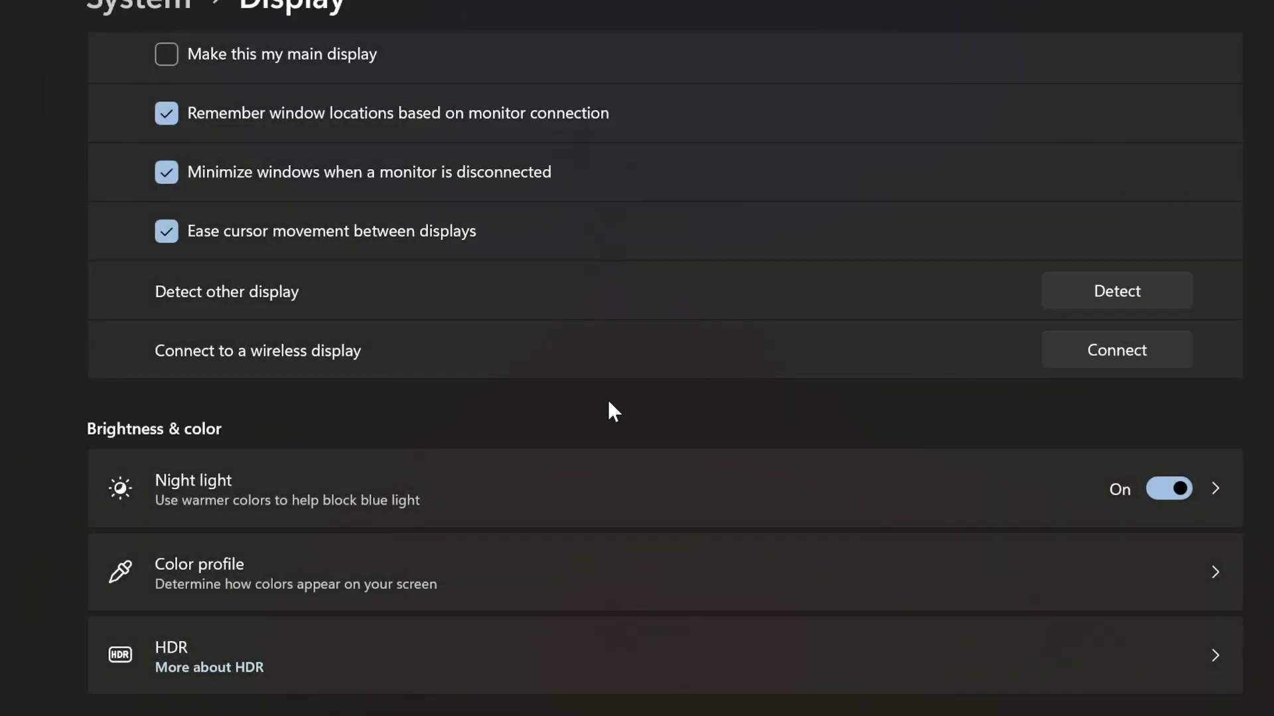
{"action": "scroll", "coordinate": [609, 410], "scroll_direction": "up", "scroll_amount": 6}
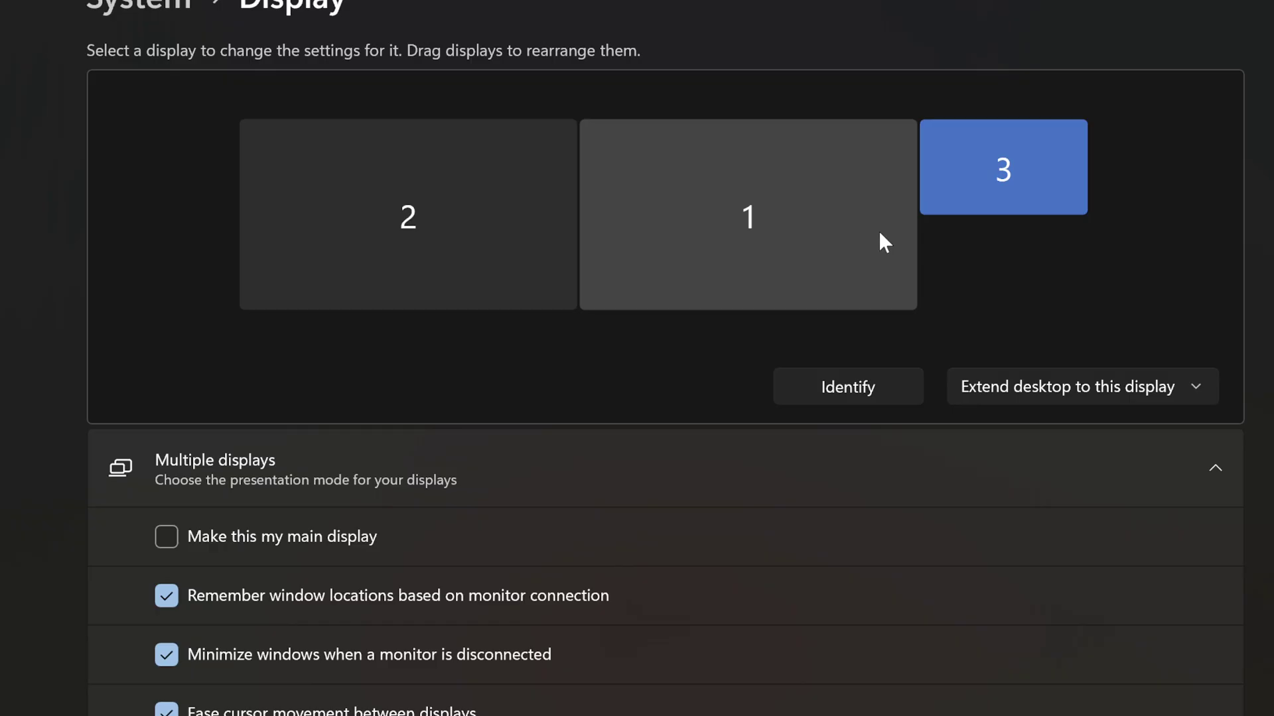